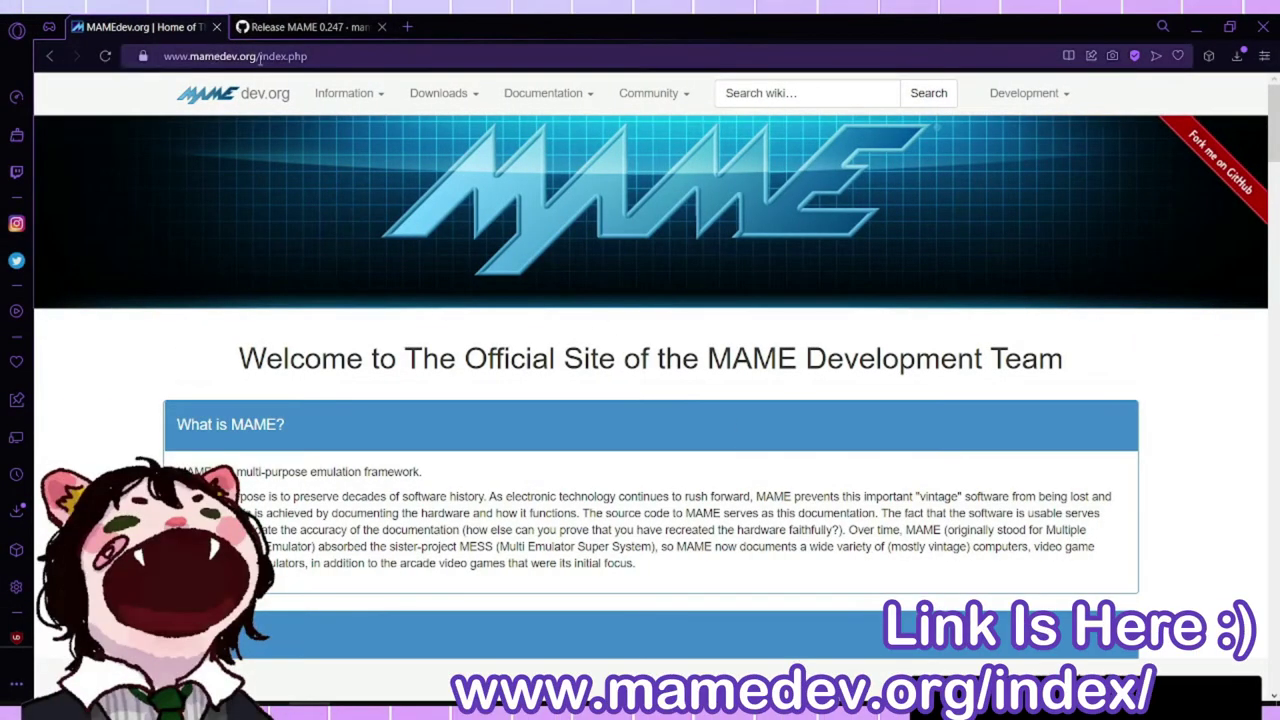
Open the Windows download page on mamedev.org and view the MAME 0.247 release files on GitHub.
scroll(257, 380, "down", 5)
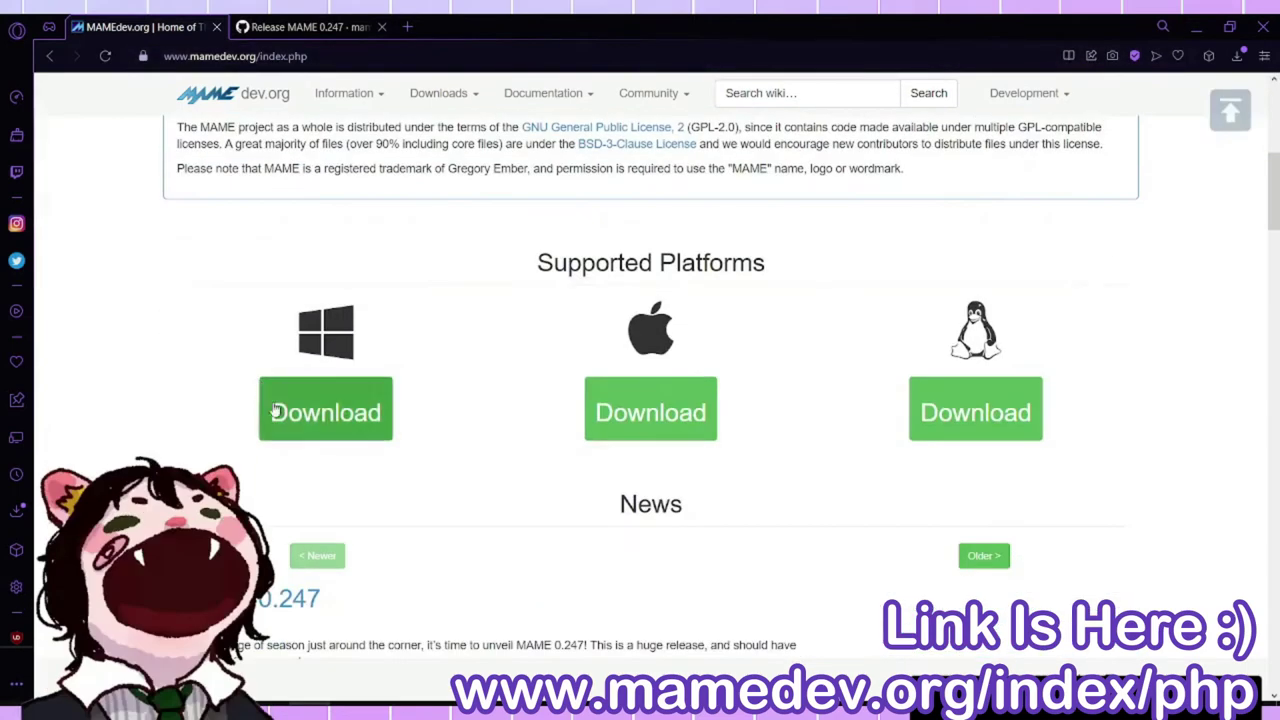
scroll(557, 452, "down", 1)
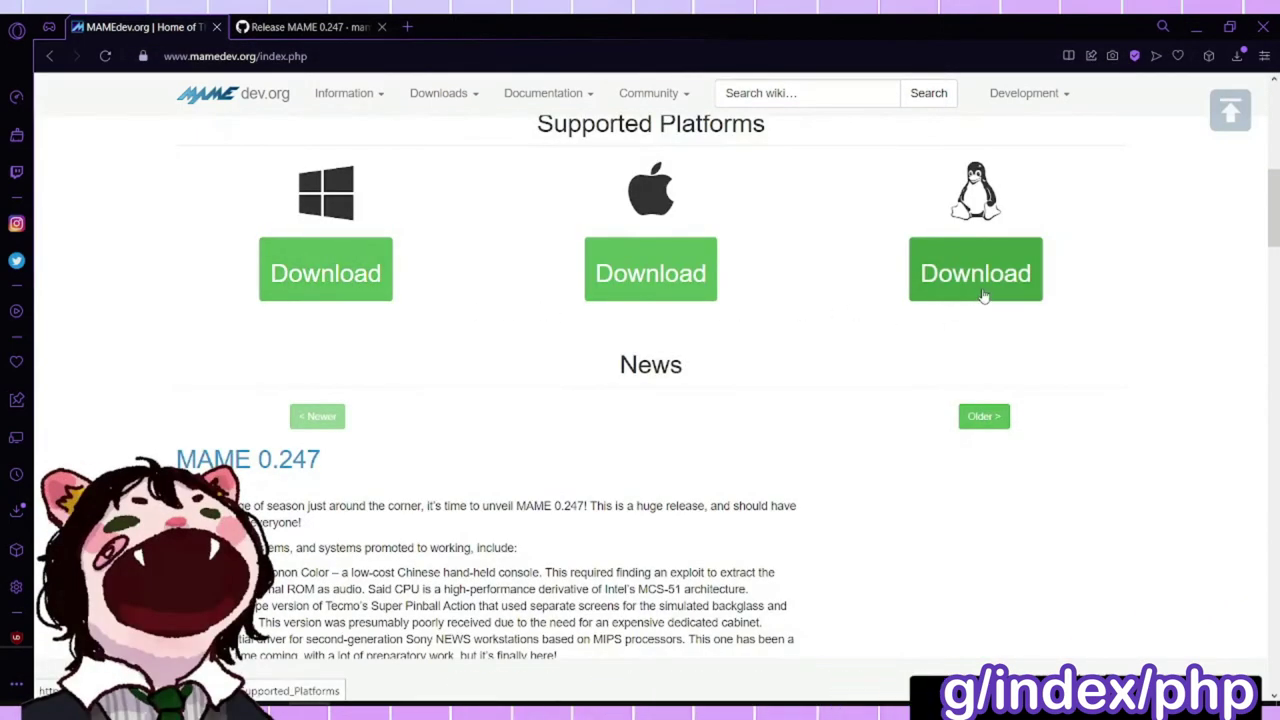
scroll(294, 277, "up", 1)
left_click(349, 414)
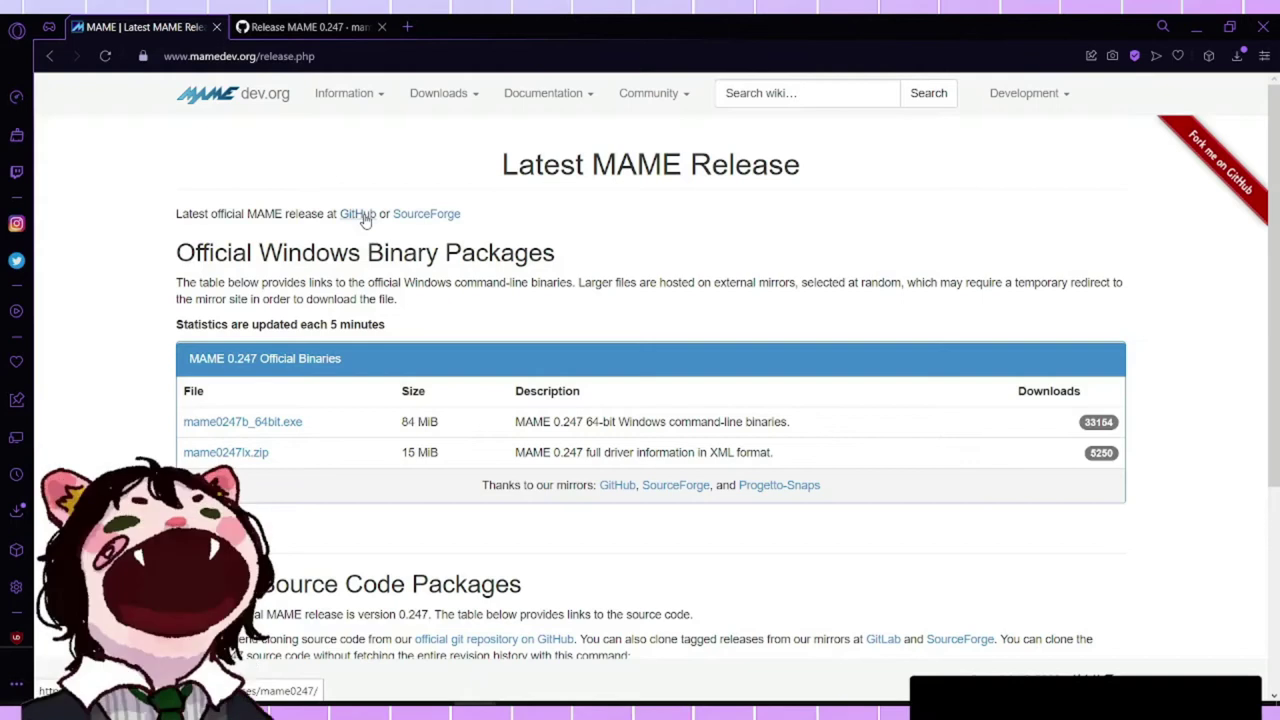
left_click(305, 27)
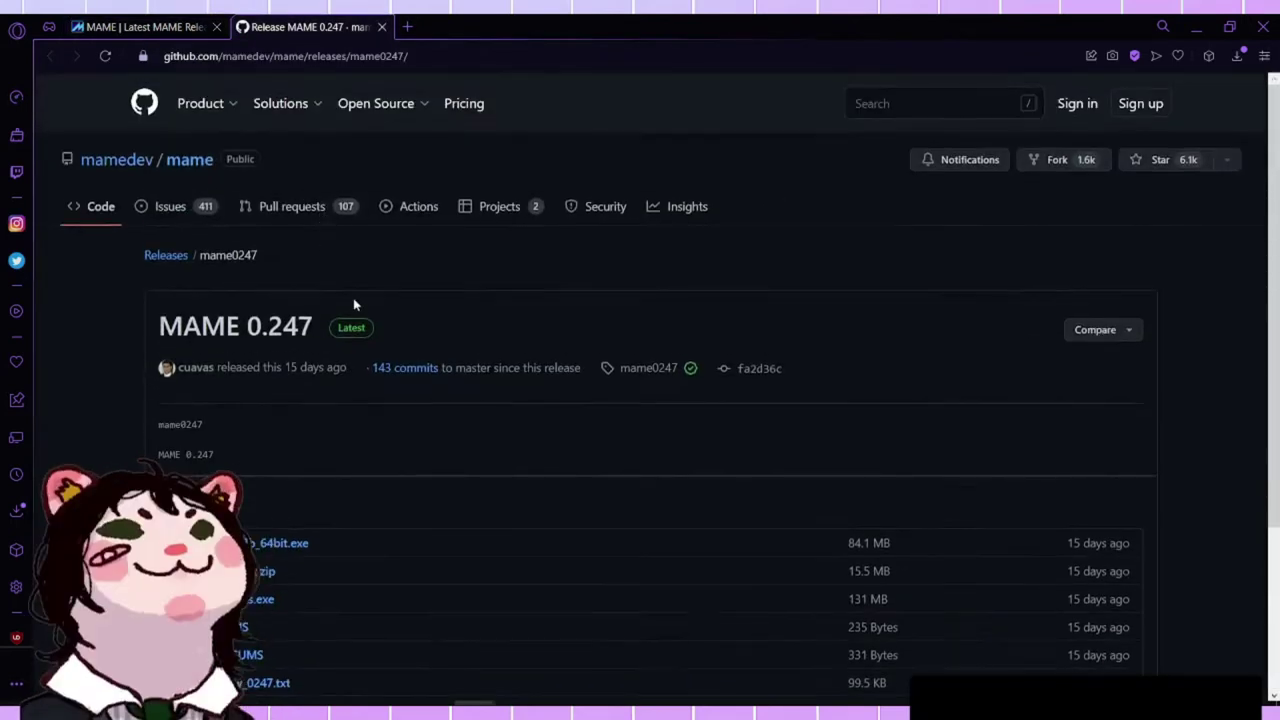
scroll(354, 305, "down", 2)
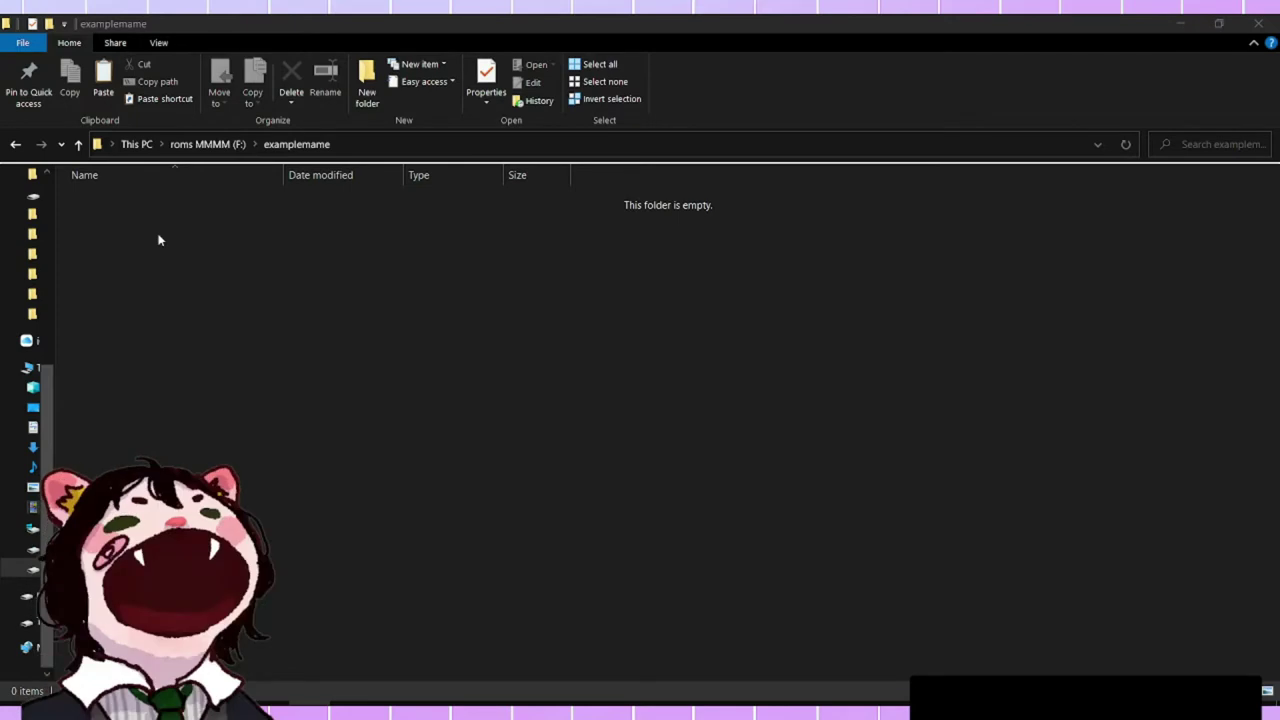
Paste mame0247b_64bit.exe into the empty examplemame folder, run it and extract its contents to F:\examplemame\.
left_click(475, 340)
key("ctrl+v")
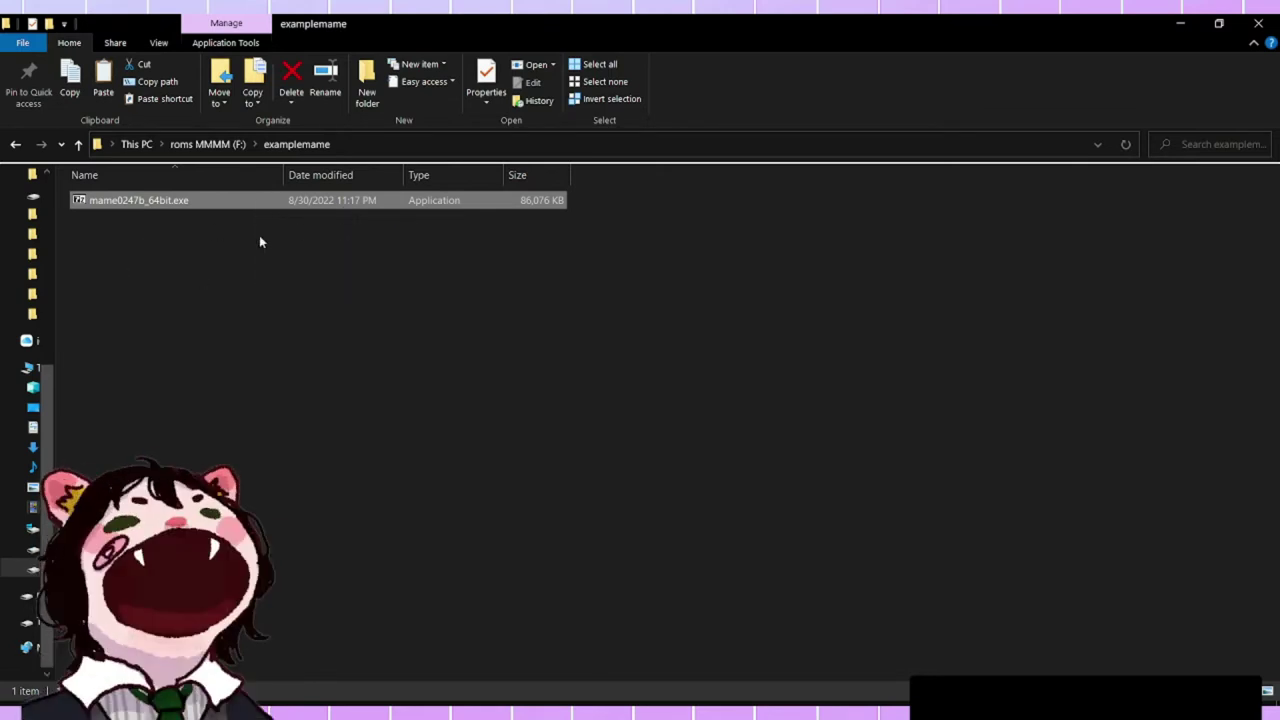
double_click(133, 201)
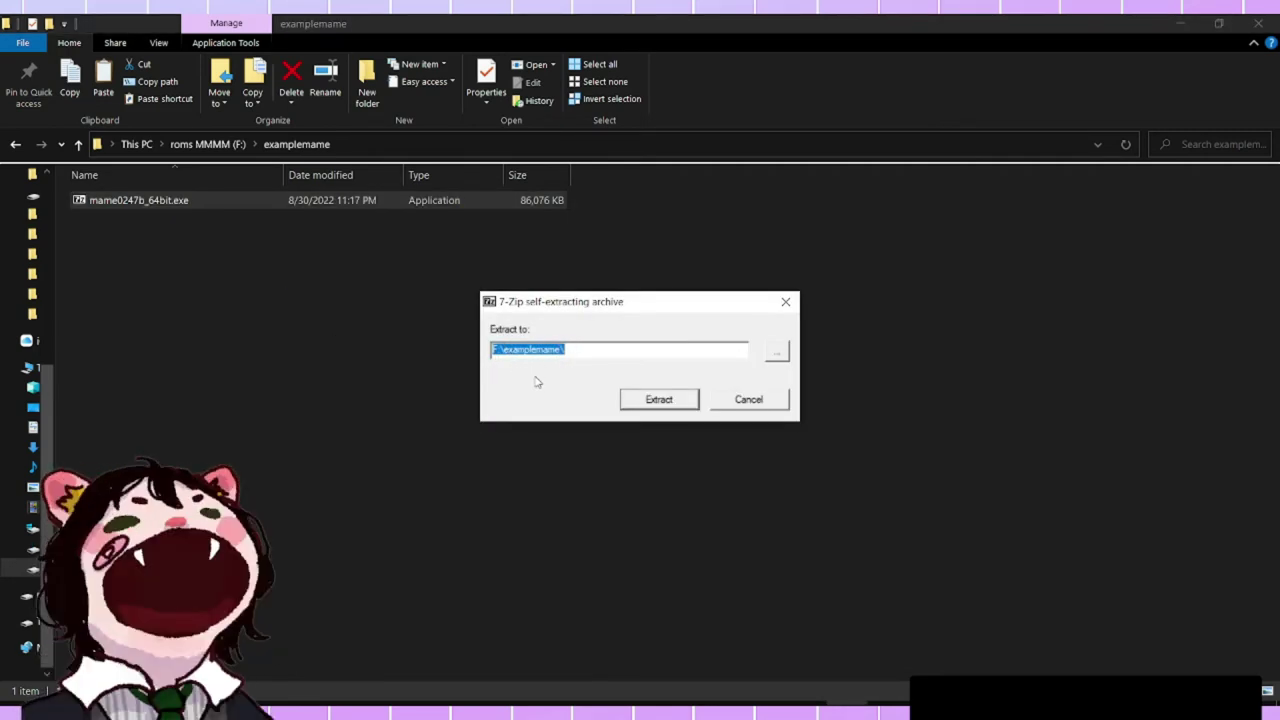
left_click(652, 397)
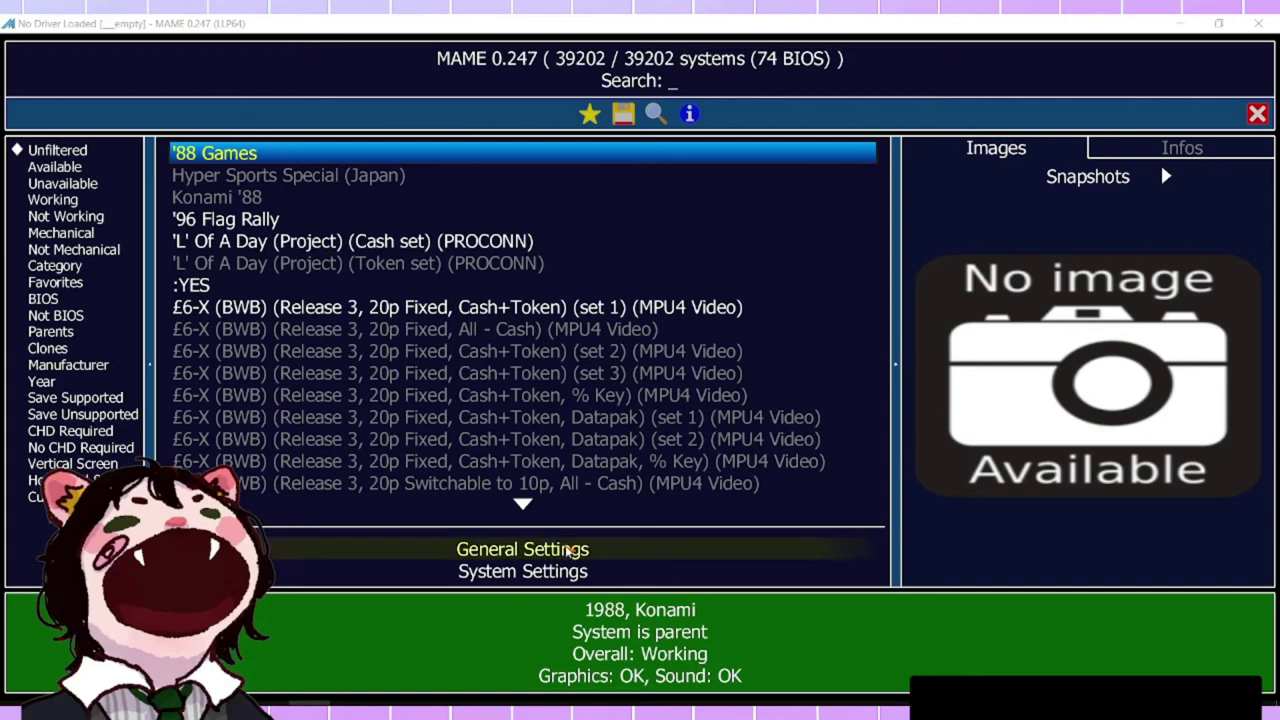
Save MAME's general settings and return to the system list.
left_click(567, 550)
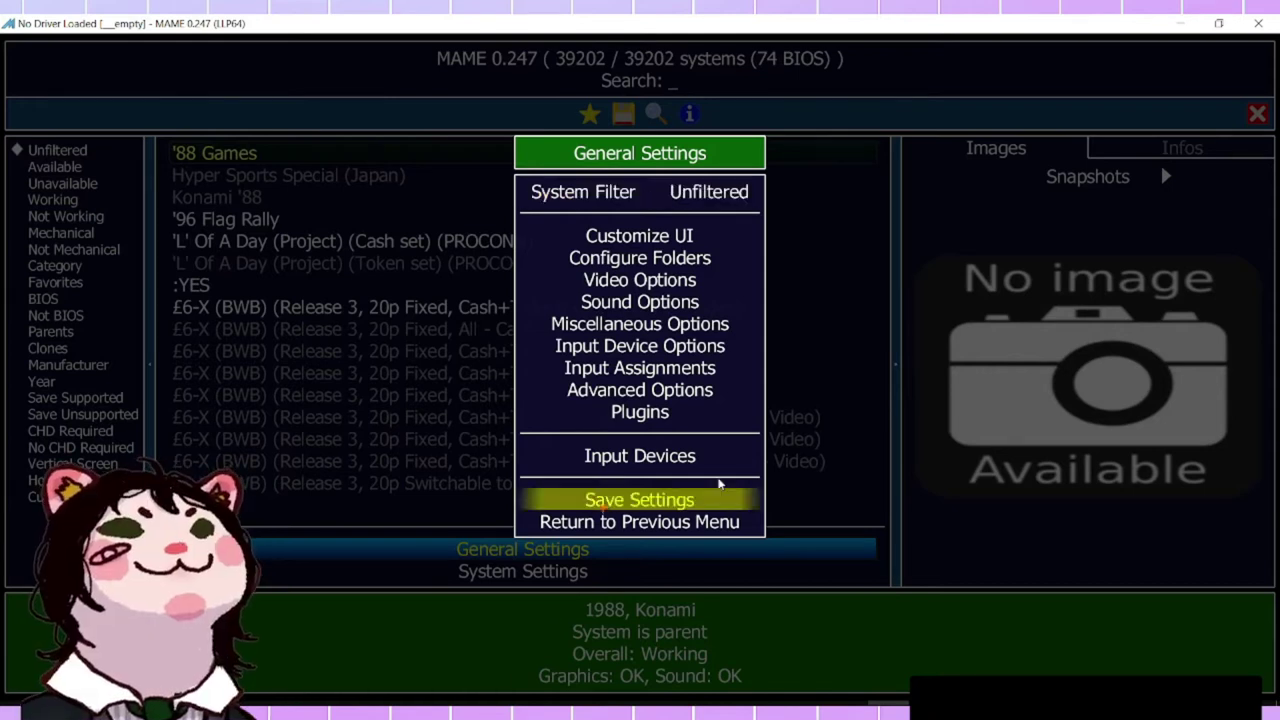
left_click(622, 507)
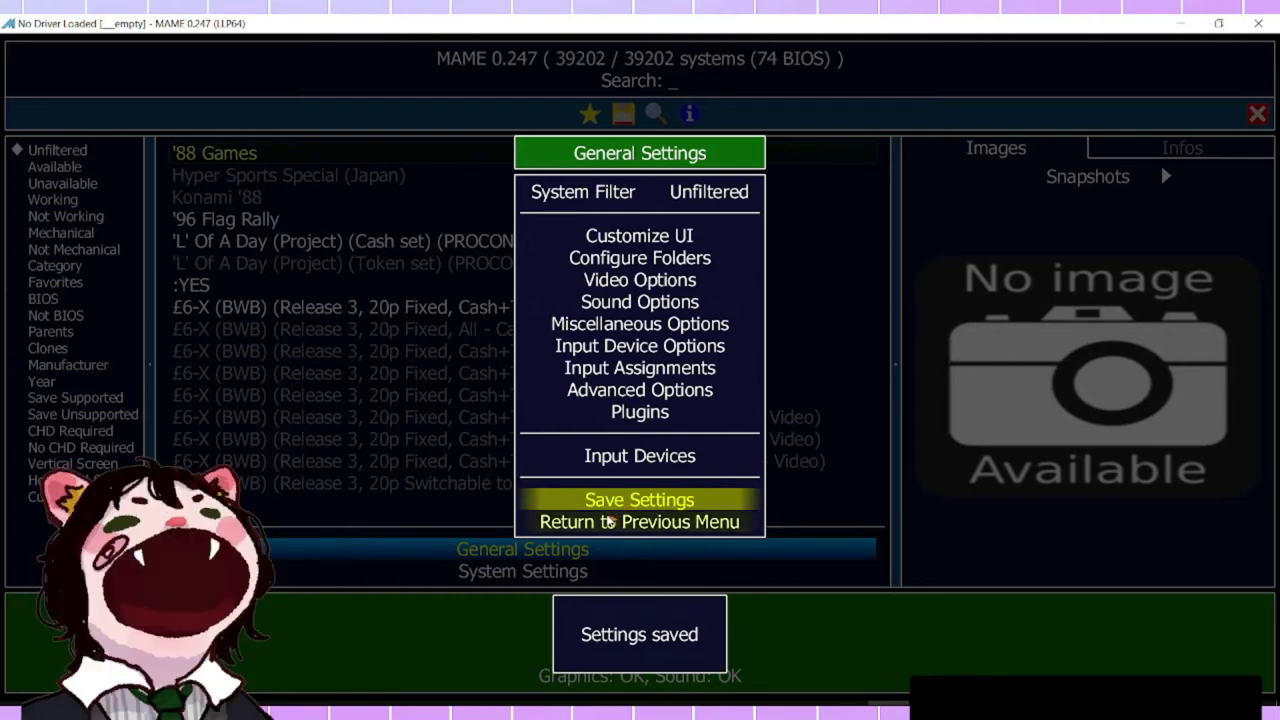
left_click(606, 522)
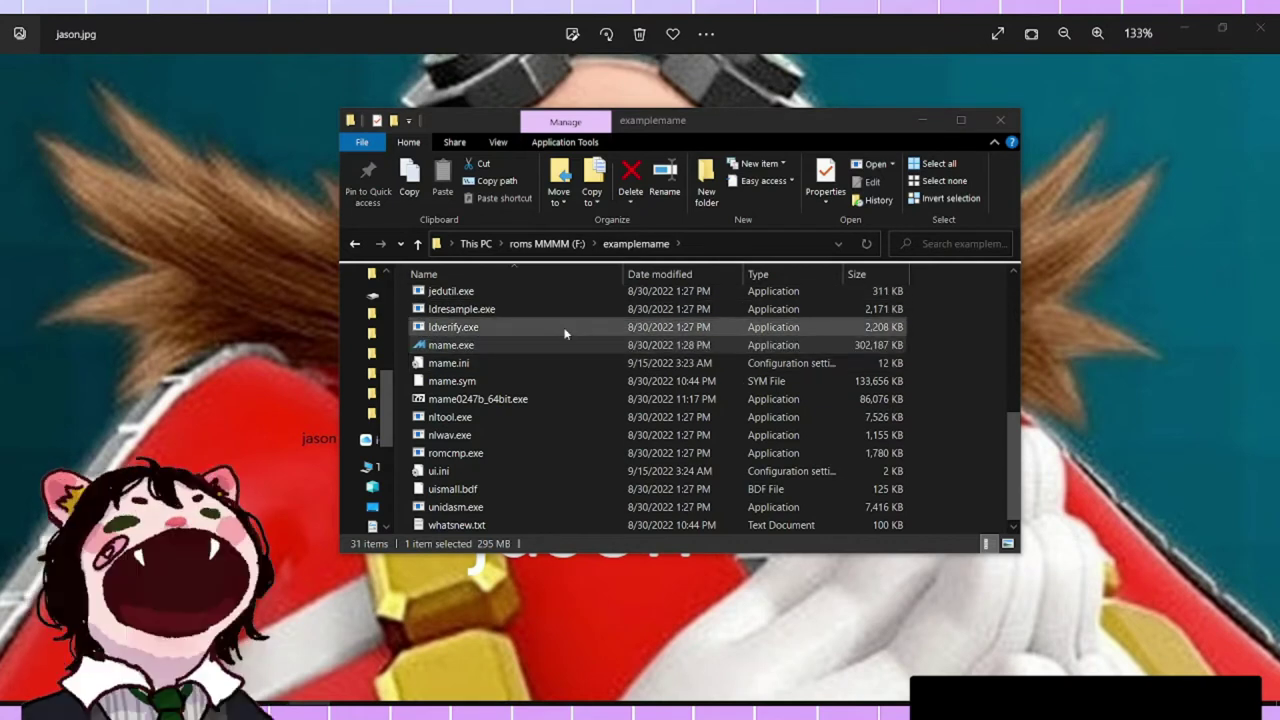
Open mame.ini from the examplemame folder in Notepad to examine its core search path options.
right_click(462, 365)
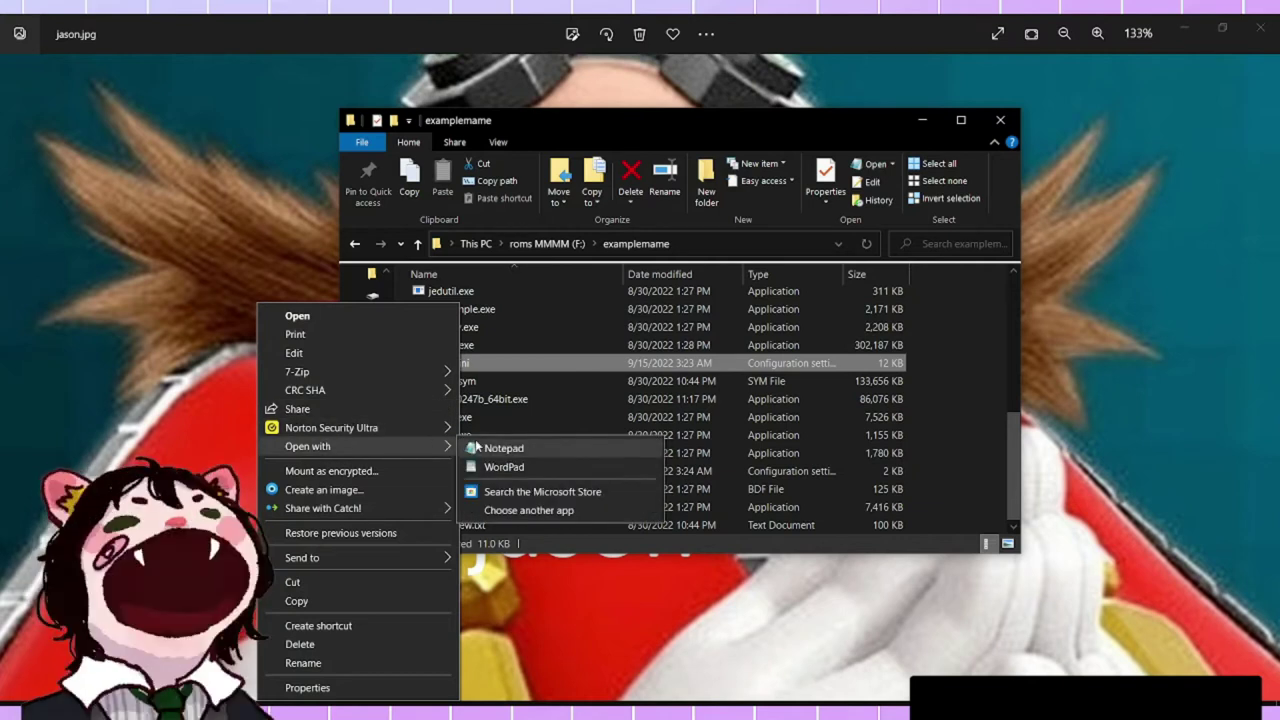
left_click(482, 448)
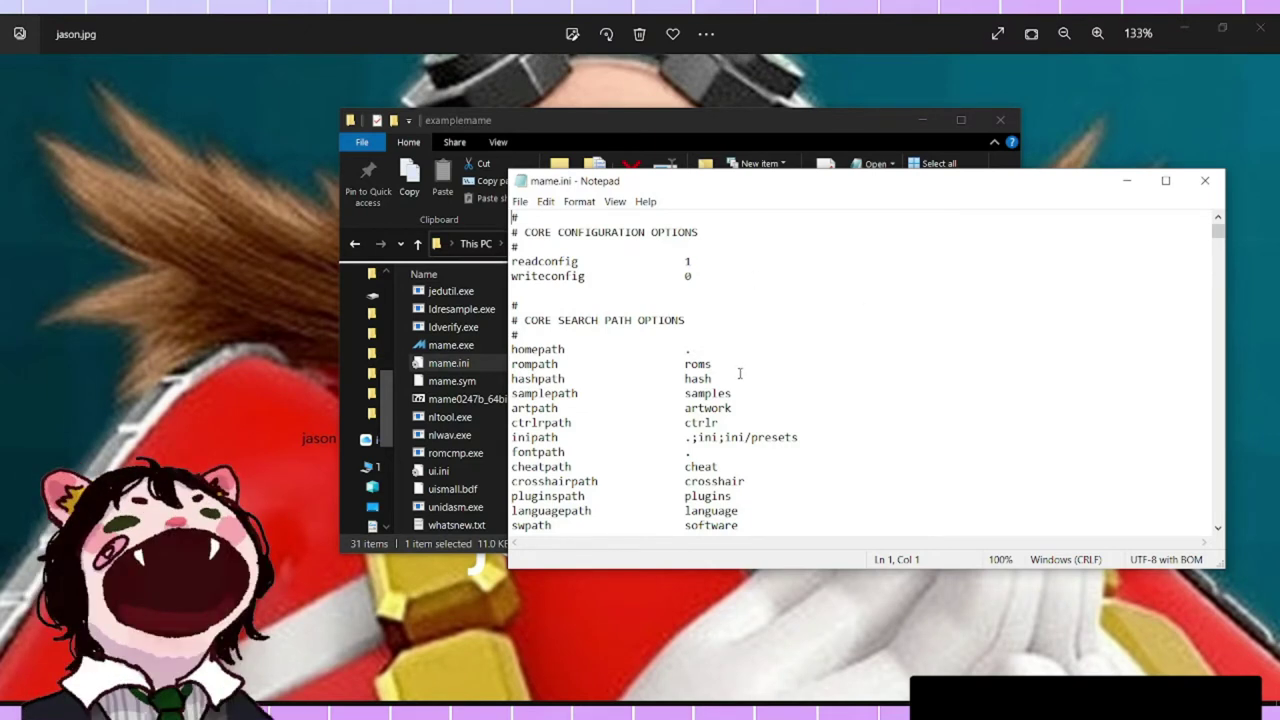
left_click_drag(877, 180, 857, 168)
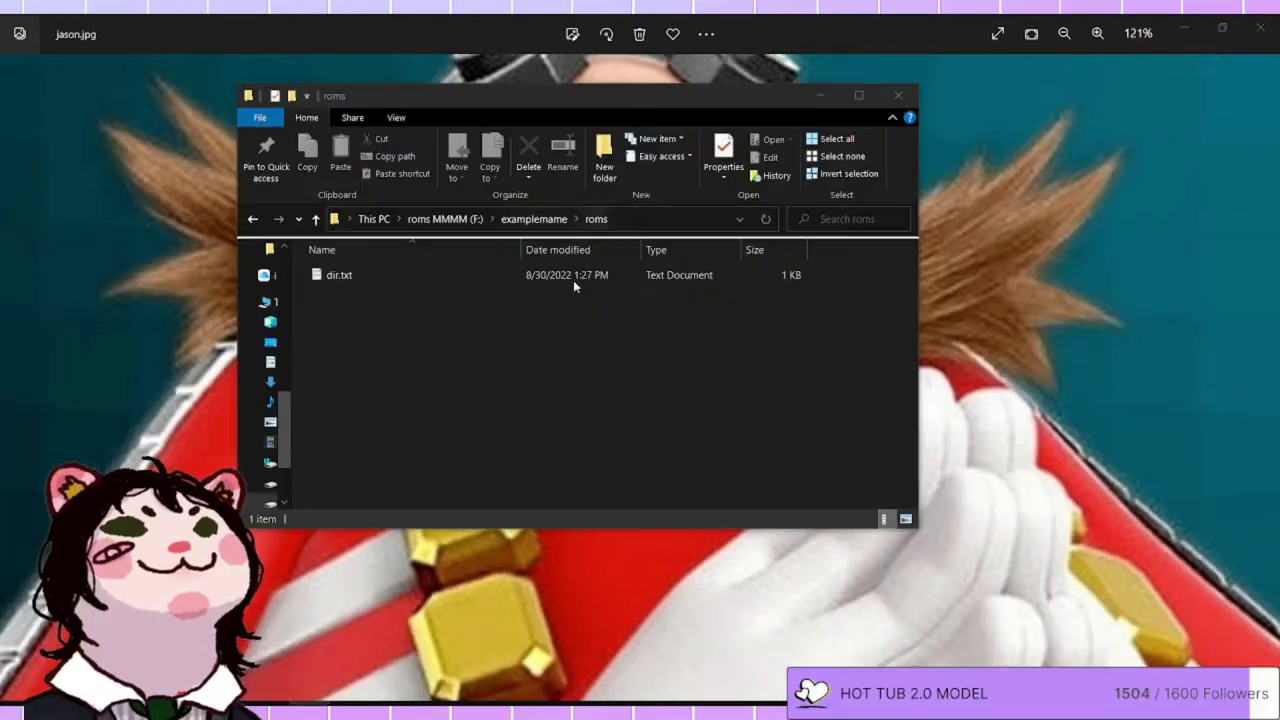
Create a folder named cdimono1 inside examplemame's roms folder and open it.
left_click(534, 218)
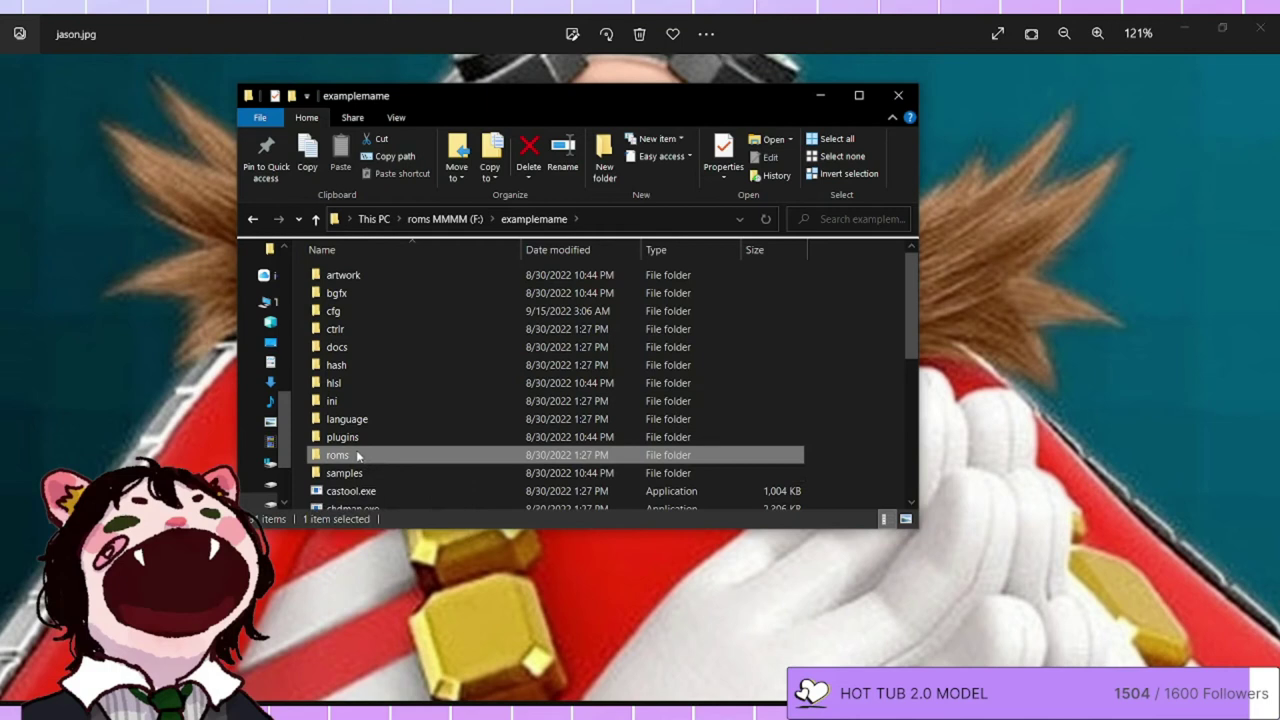
double_click(357, 456)
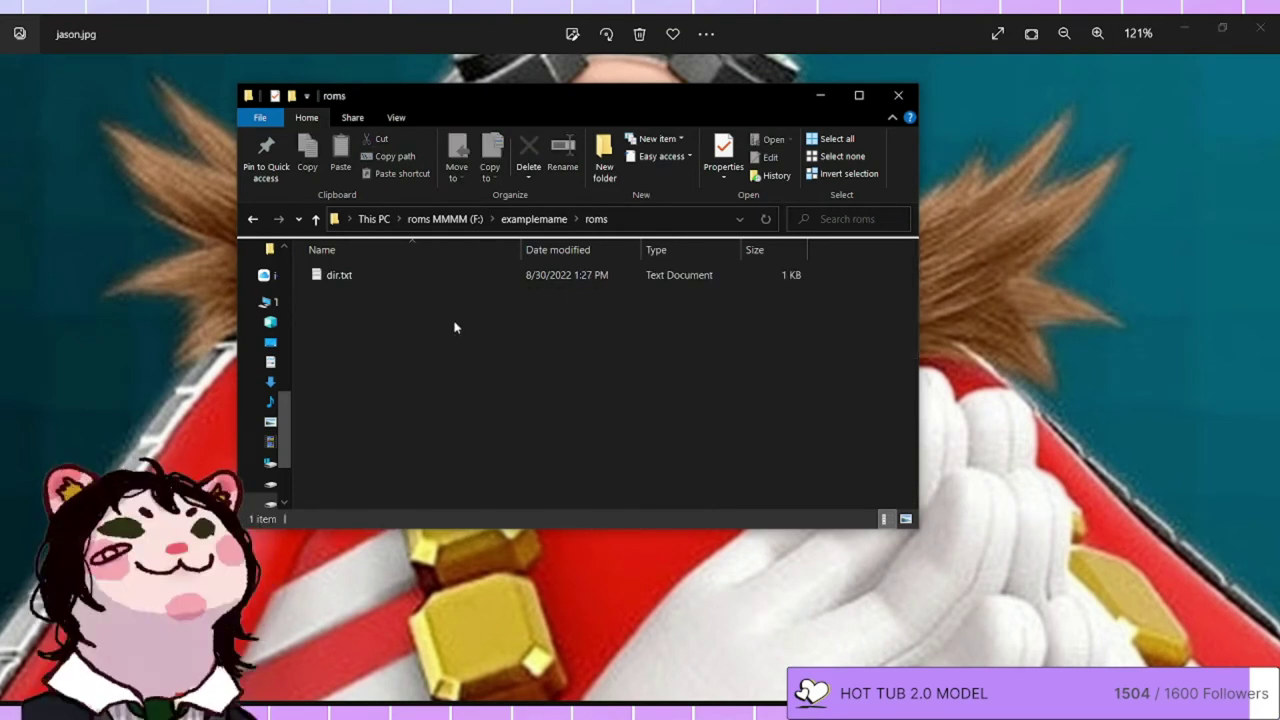
left_click(600, 158)
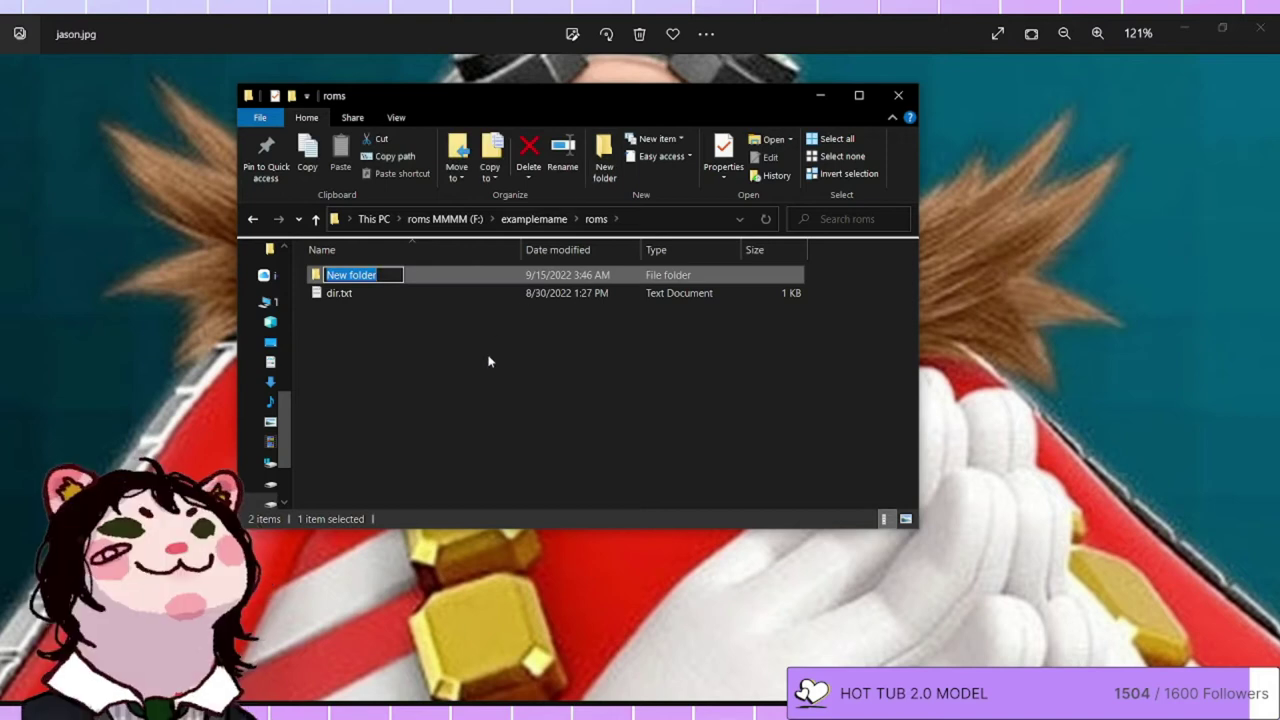
type("cdim")
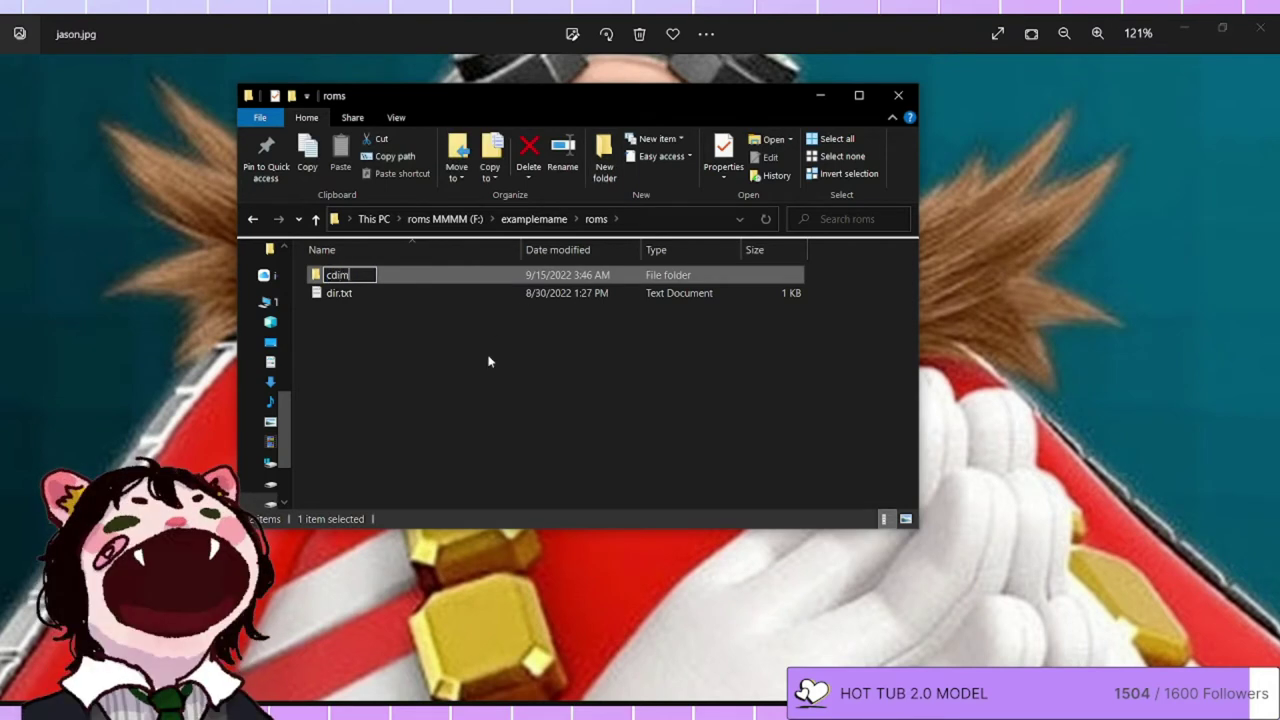
type("ono1")
key("Return")
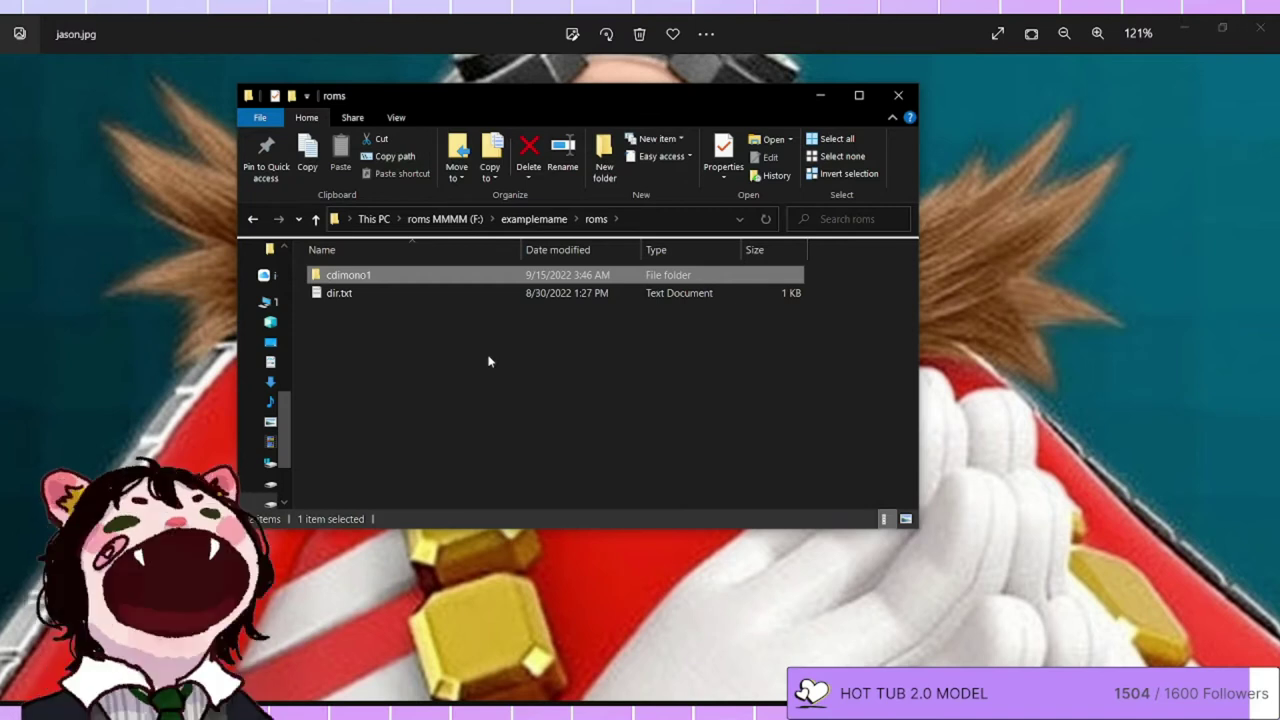
key("Return")
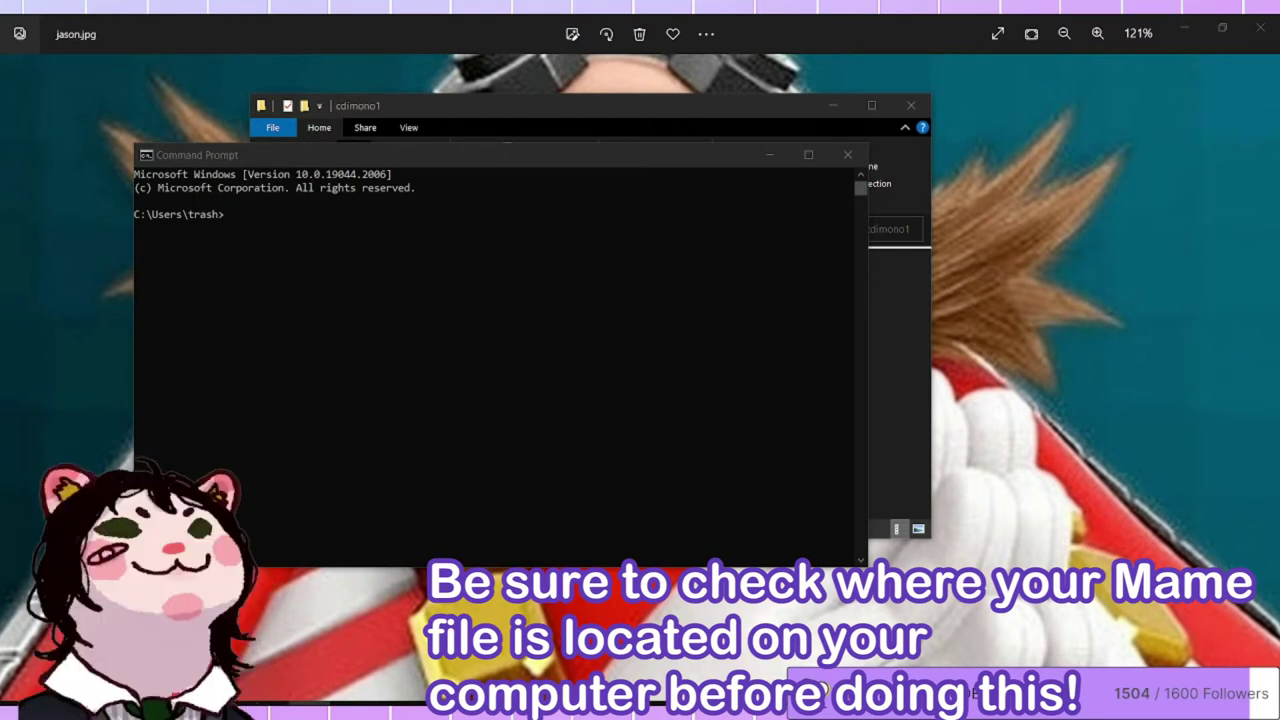
Change the Command Prompt's working directory to examplemame on the F: drive.
left_click(360, 254)
left_click(298, 230)
left_click(255, 230)
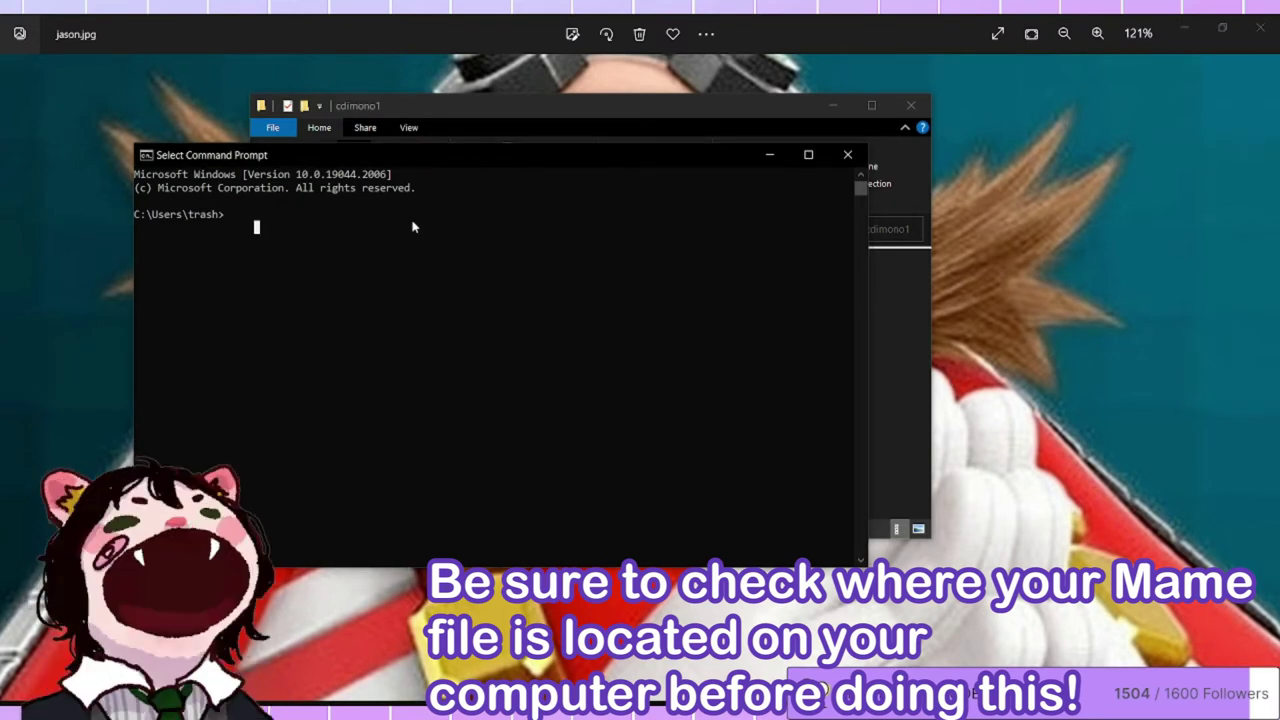
type("F:")
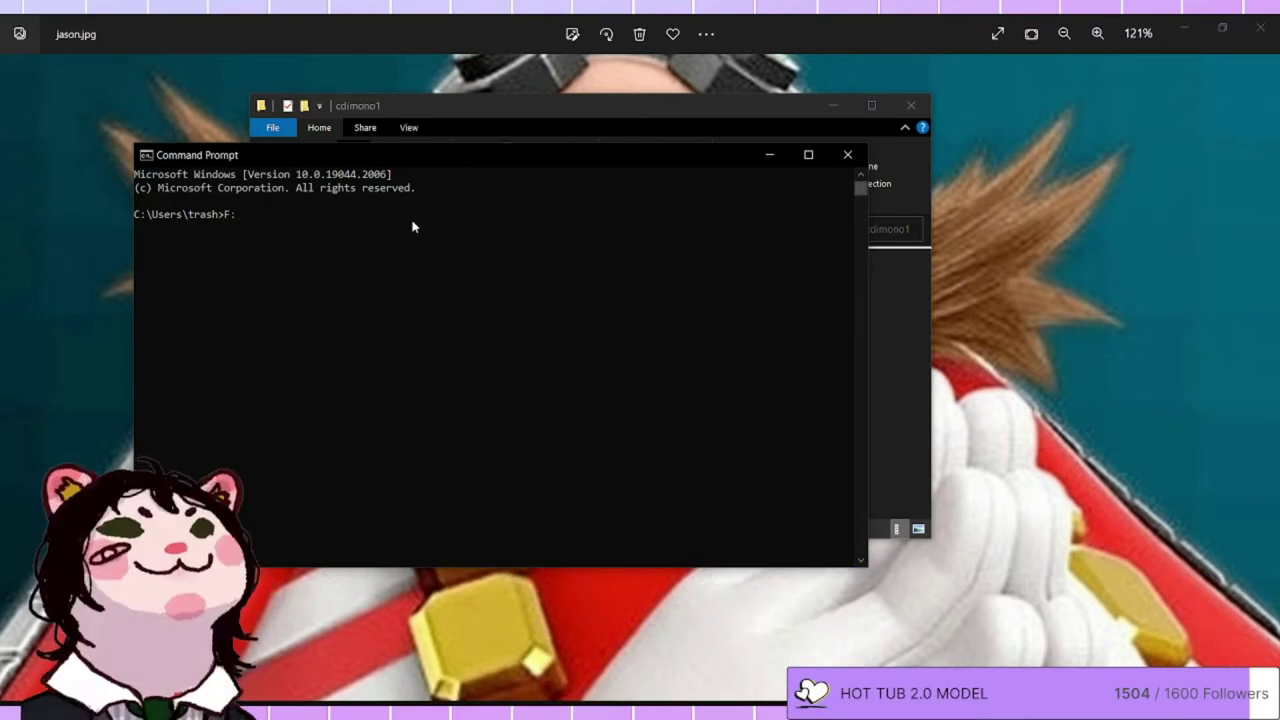
key("Return")
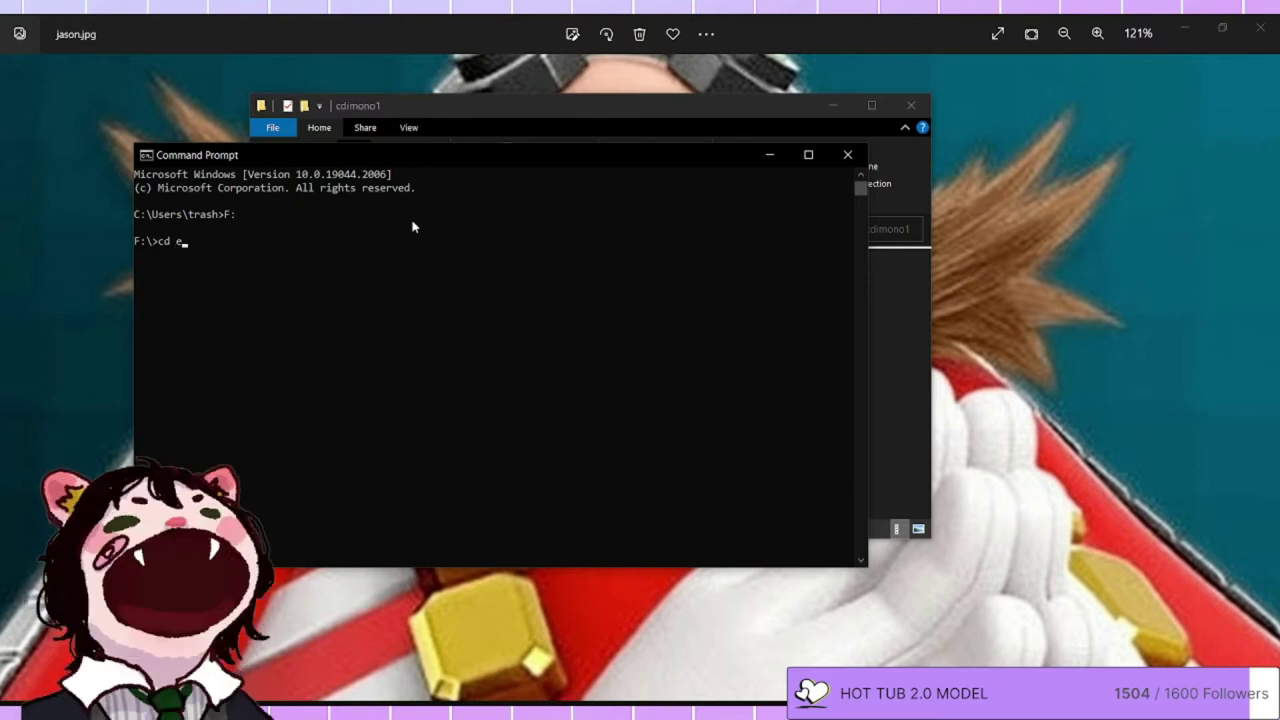
type("cd examplemame")
key("Return")
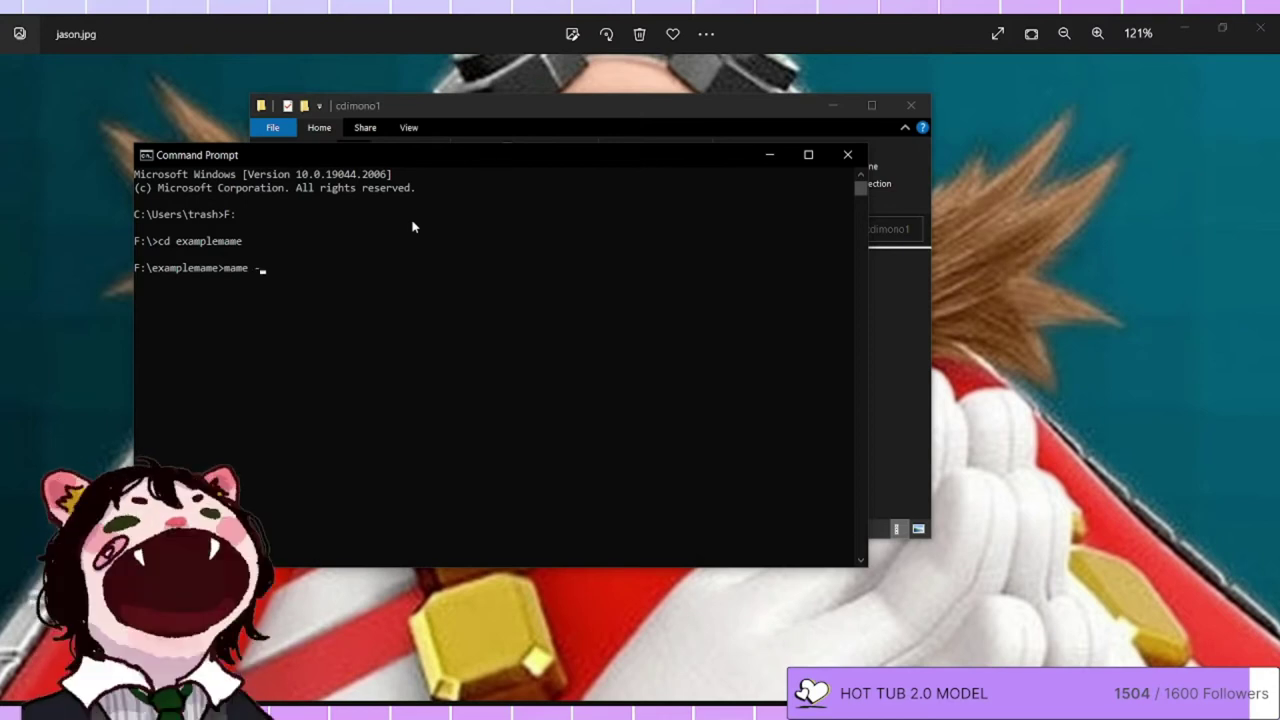
Run mame -verifyroms and check the output for the cdimono1 romset.
type("mame -verifyroms")
key("Return")
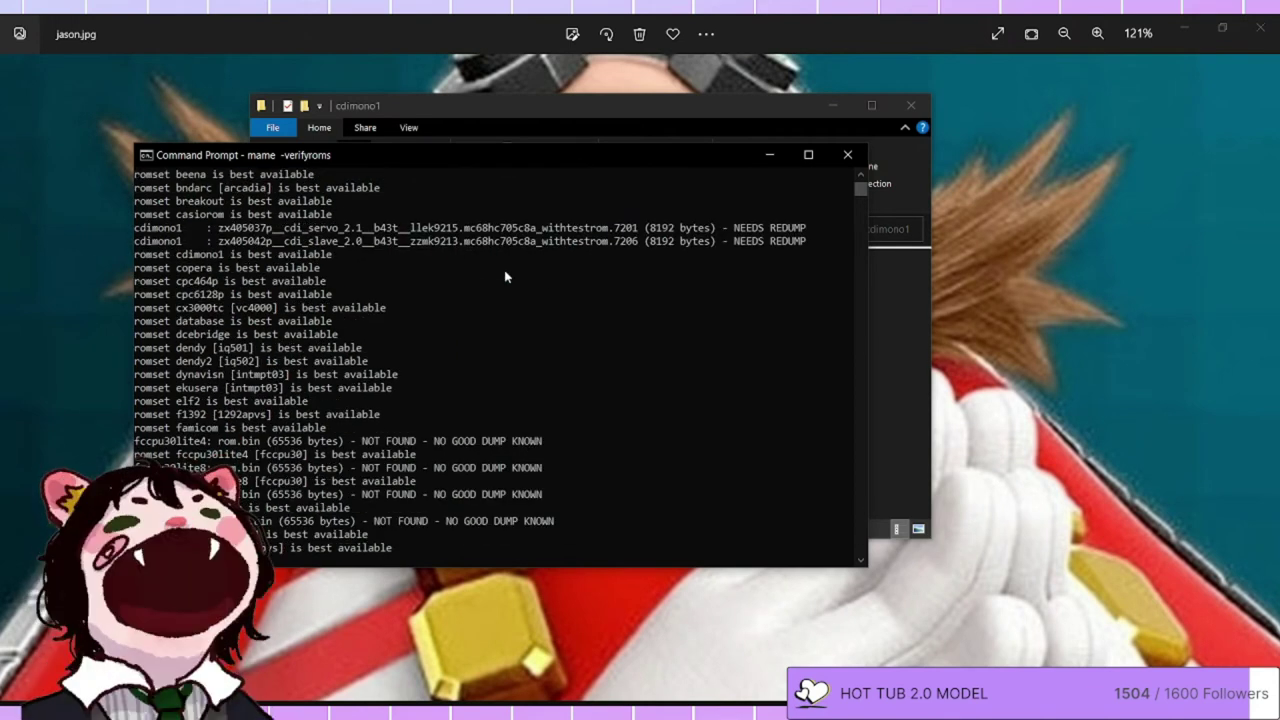
scroll(506, 277, "up", 2)
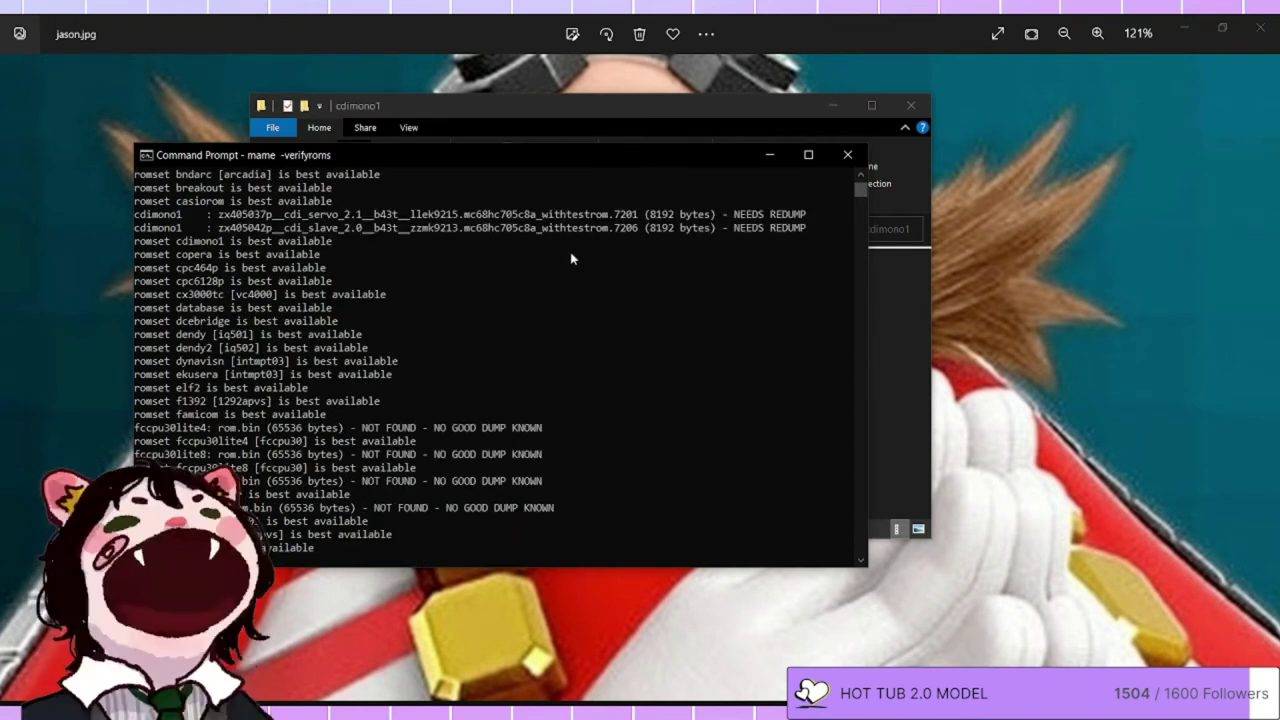
scroll(600, 255, "up", 2)
scroll(260, 300, "down", 3)
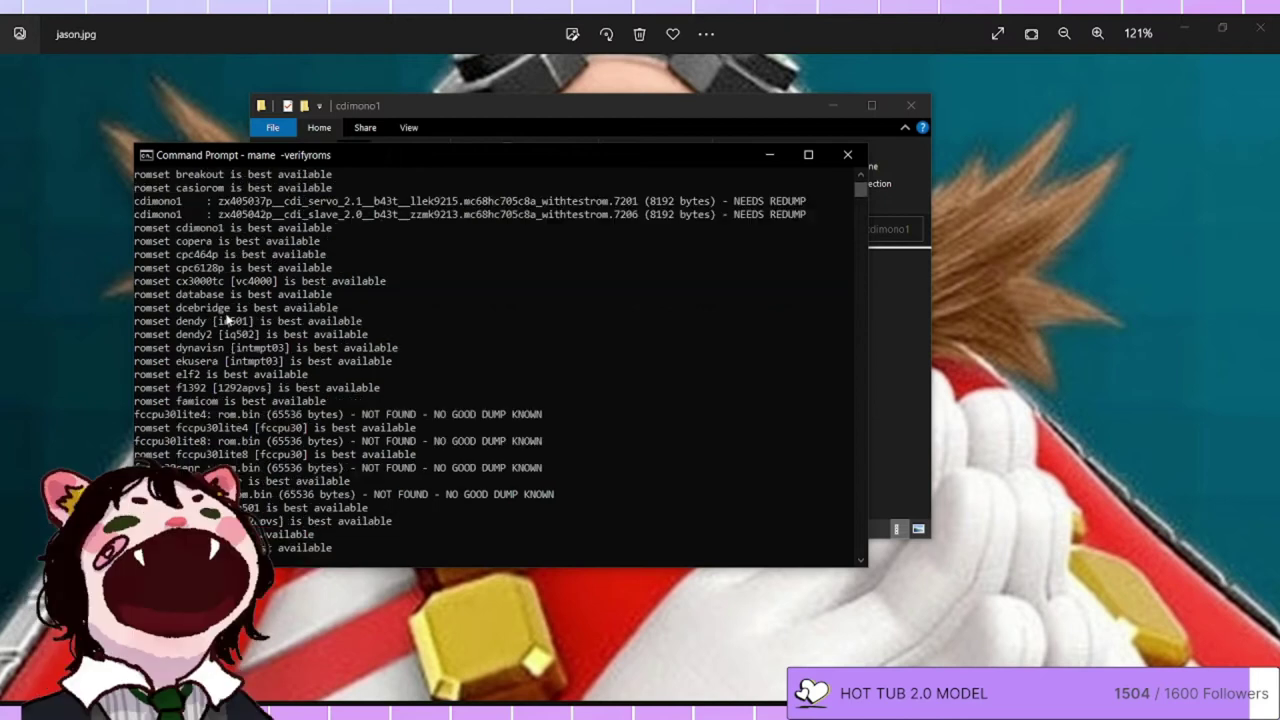
scroll(230, 210, "up", 2)
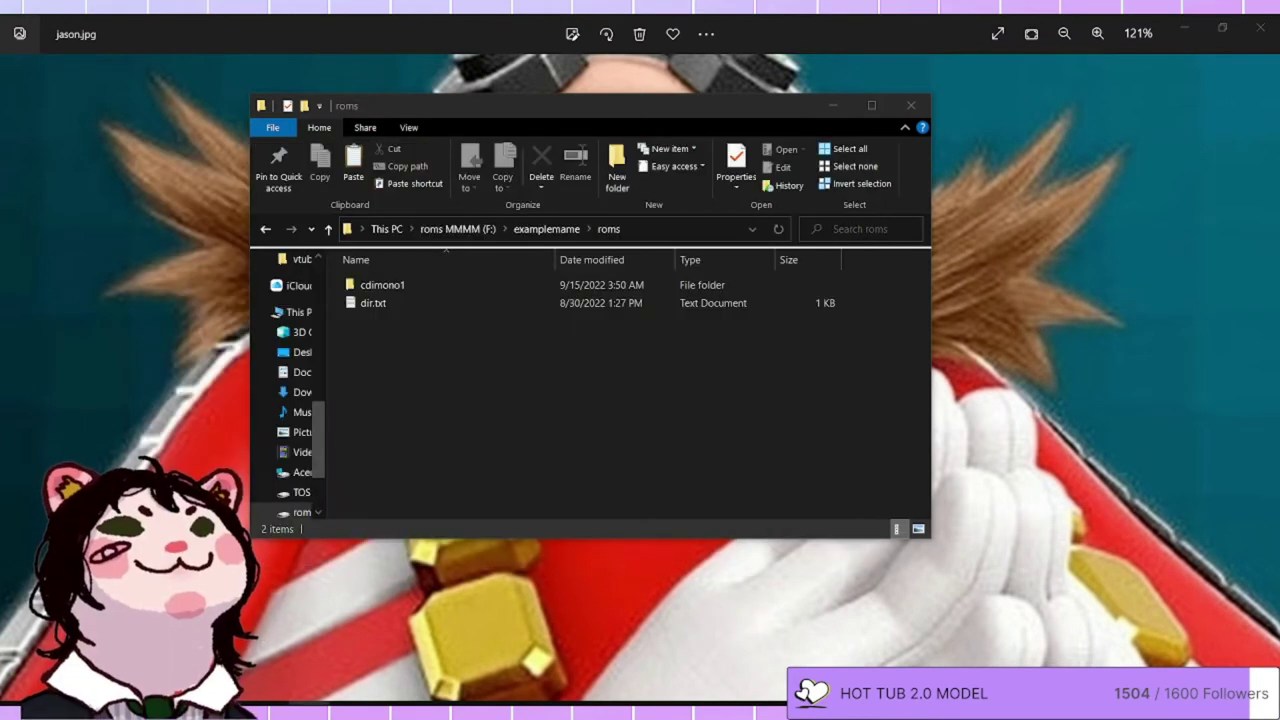
Create a folder named cdi inside the roms folder, alongside cdimono1.
left_click(618, 182)
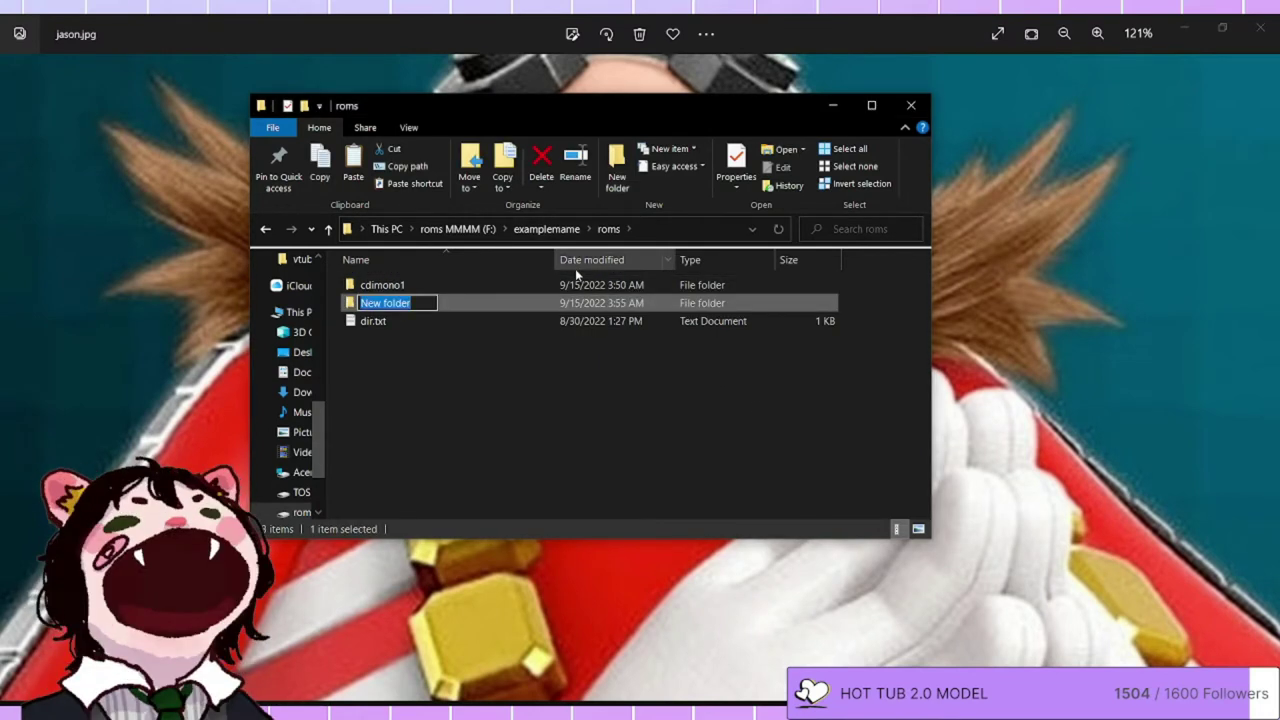
type("cdi")
Switch to MAME, add F:\examplemame\roms\cdi to the ROMs folders and return to General Settings.
key("alt+Tab")
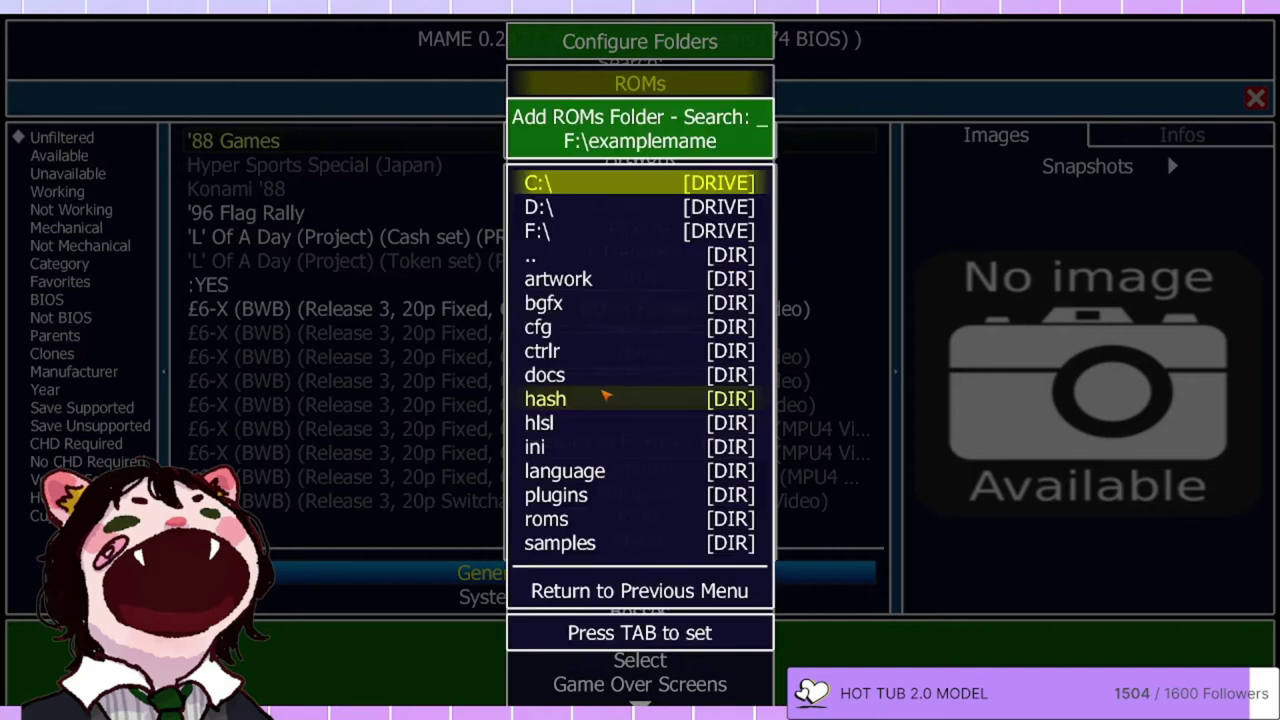
key("Up")
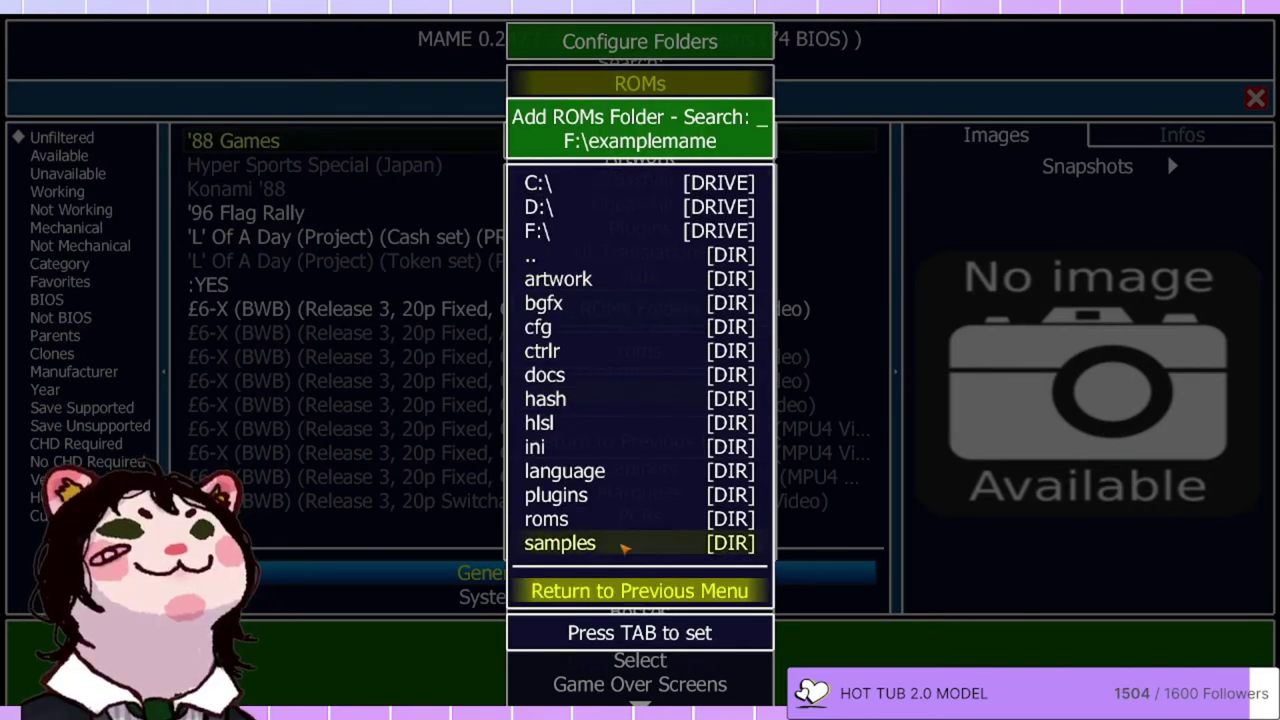
left_click(621, 521)
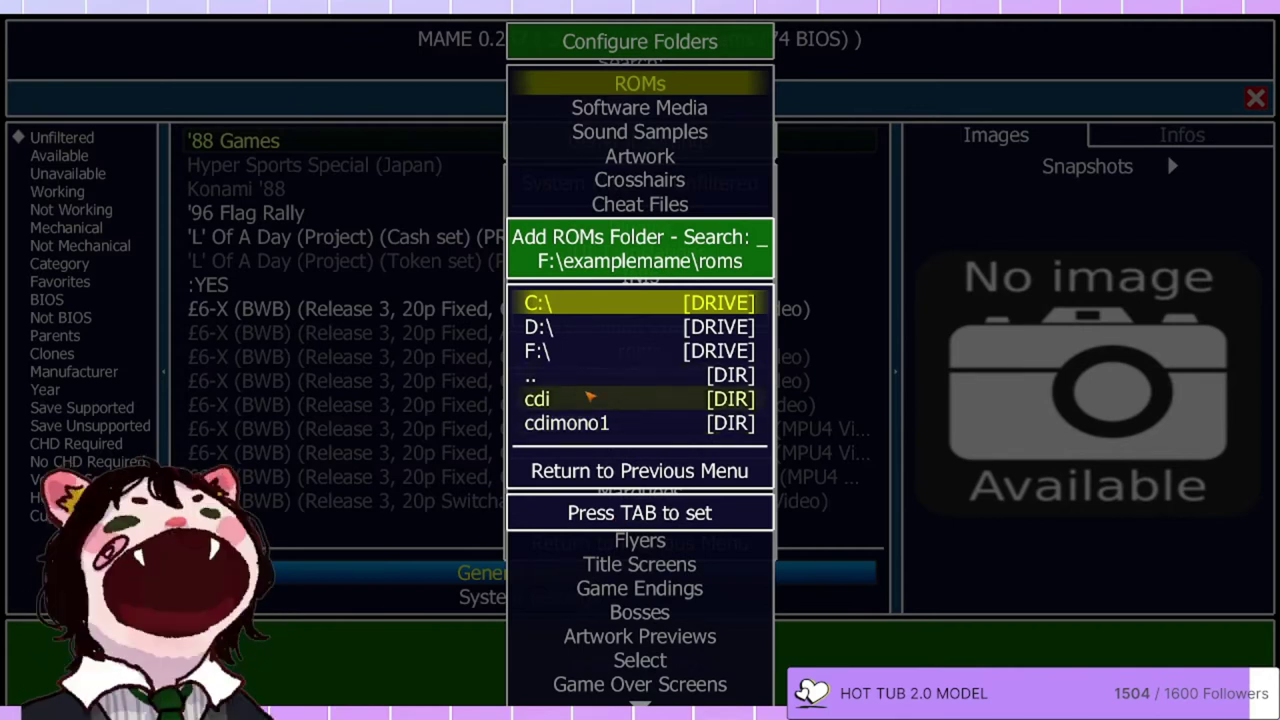
left_click(590, 398)
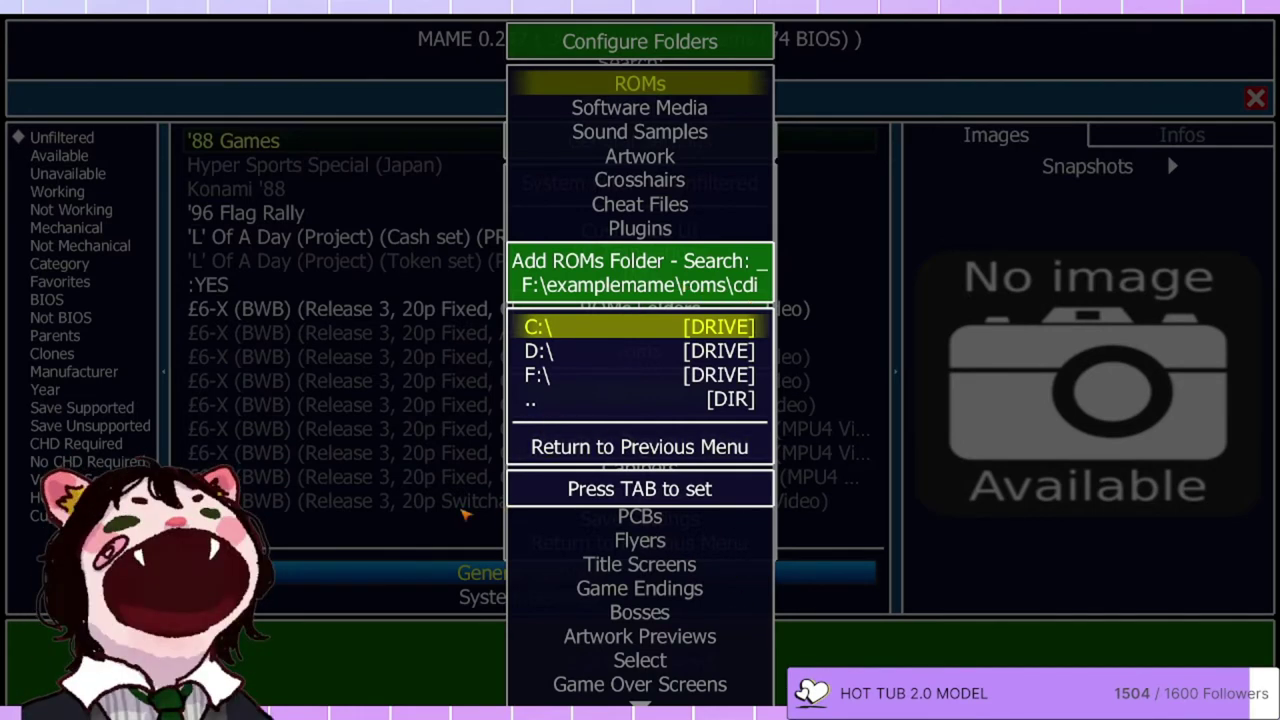
key("Tab")
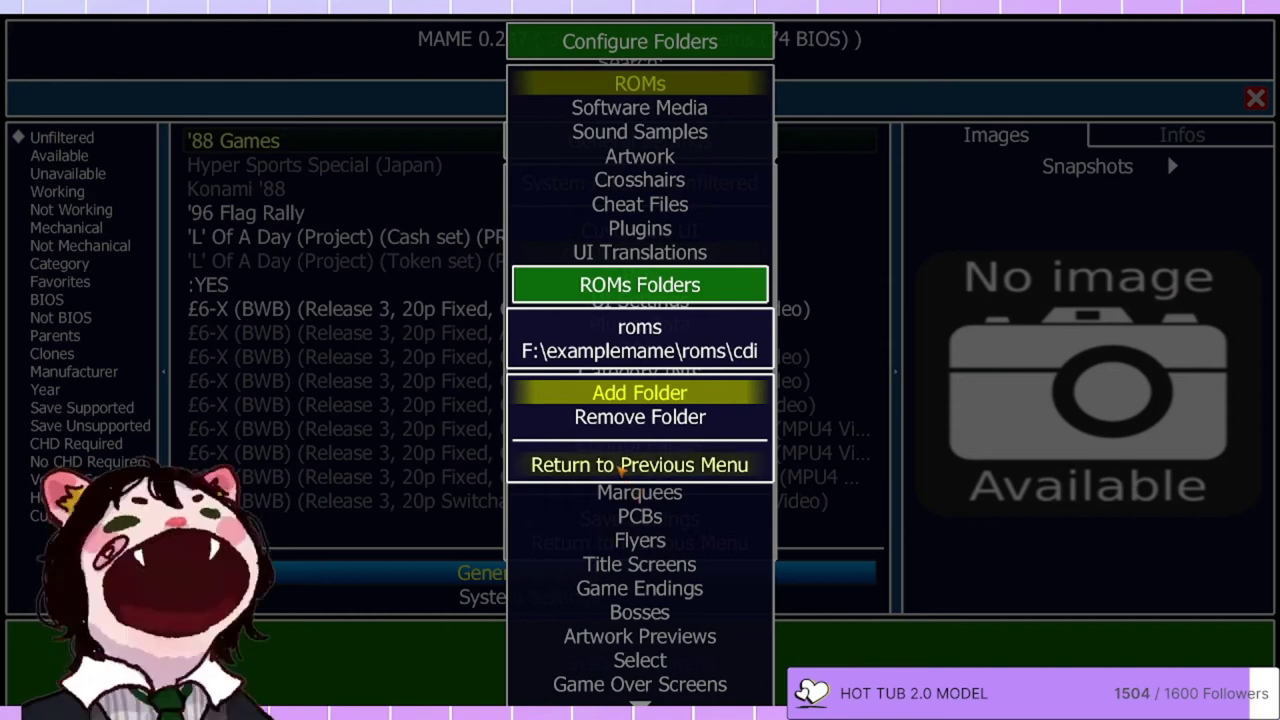
left_click(620, 468)
key("Escape")
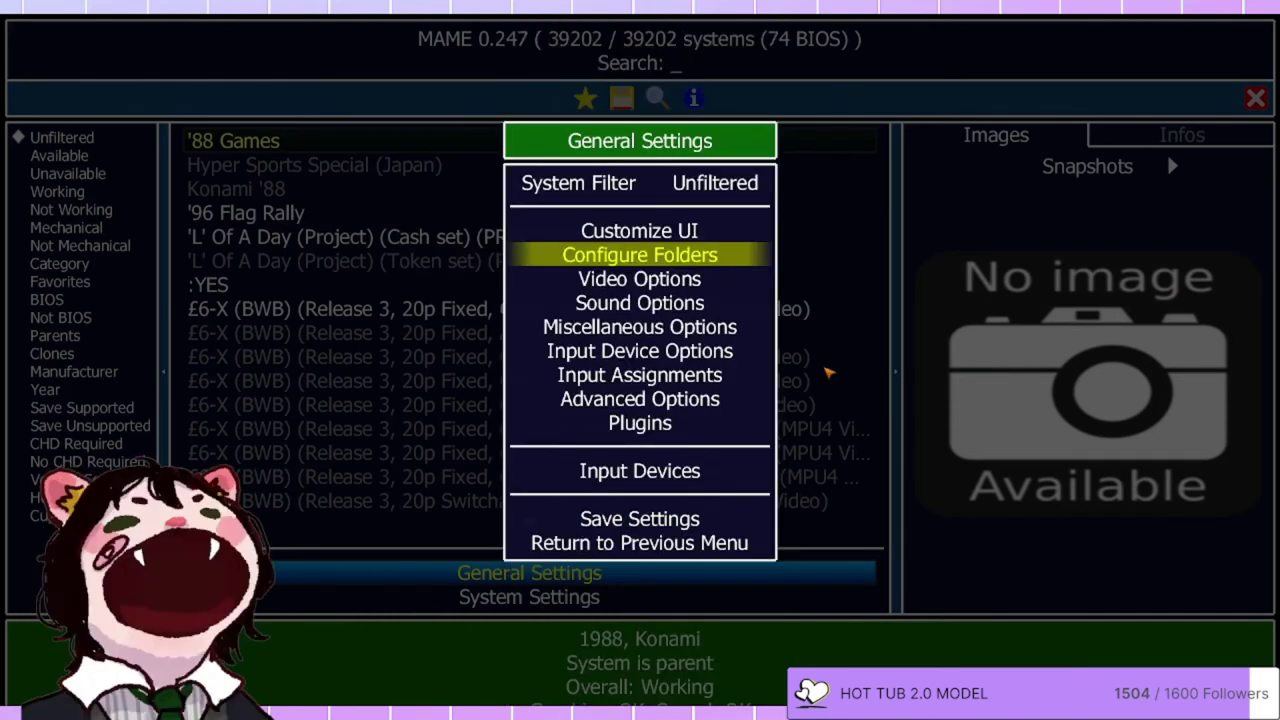
Leave MAME's General Settings for the previous menu.
left_click(708, 532)
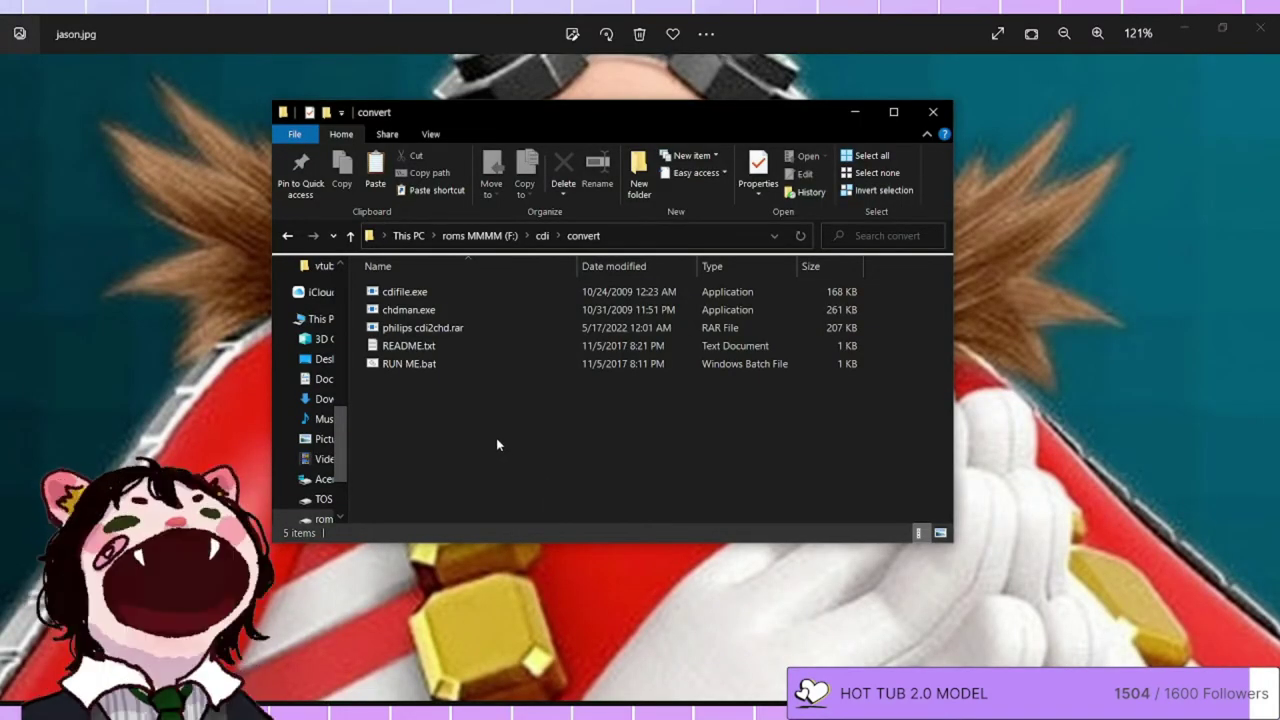
Paste the Zelda - The Wand of Gamelon (Europe) BIN and CUE files into the convert folder and run RUN ME.bat to convert them to CHD.
key("ctrl+v")
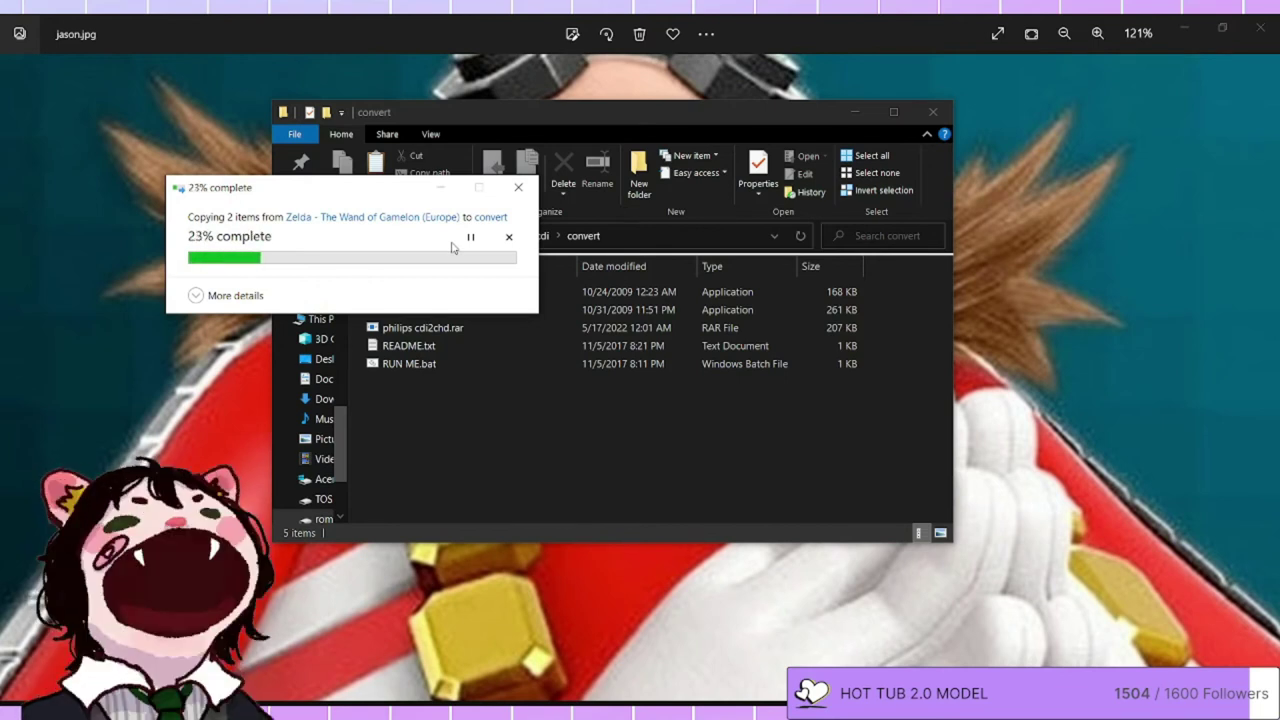
left_click_drag(369, 190, 322, 302)
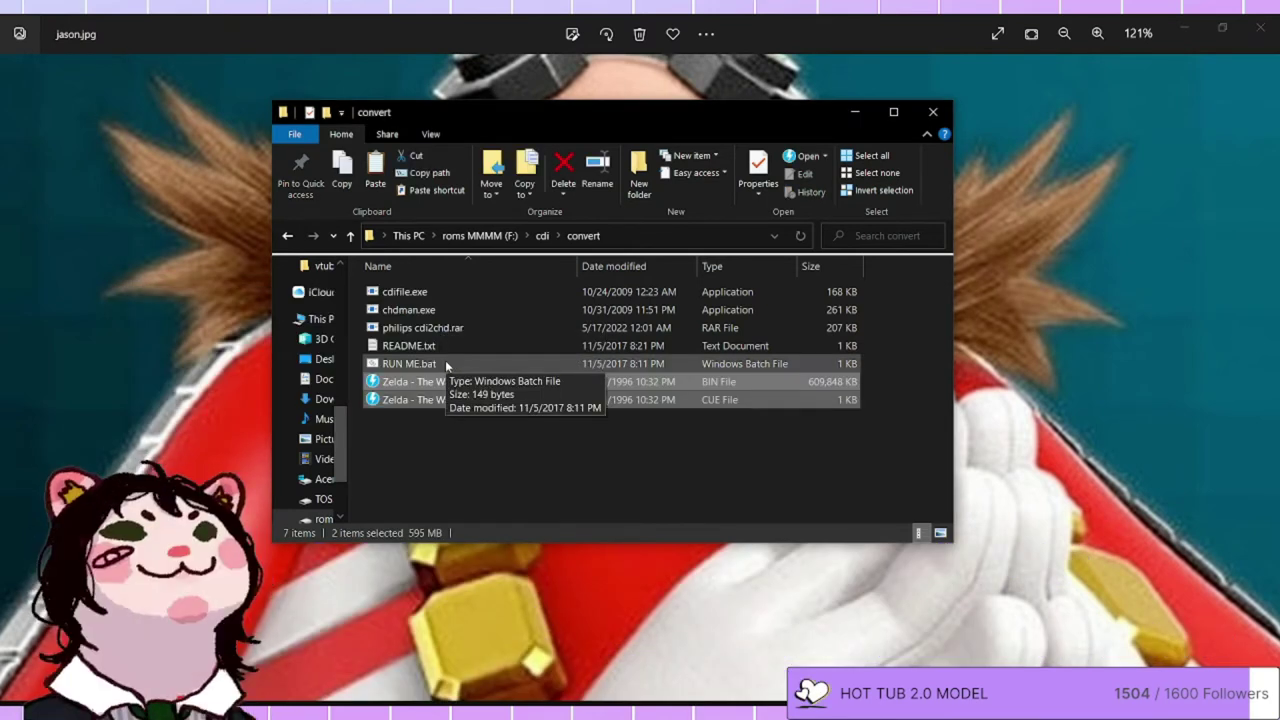
double_click(445, 363)
left_click_drag(289, 41, 380, 57)
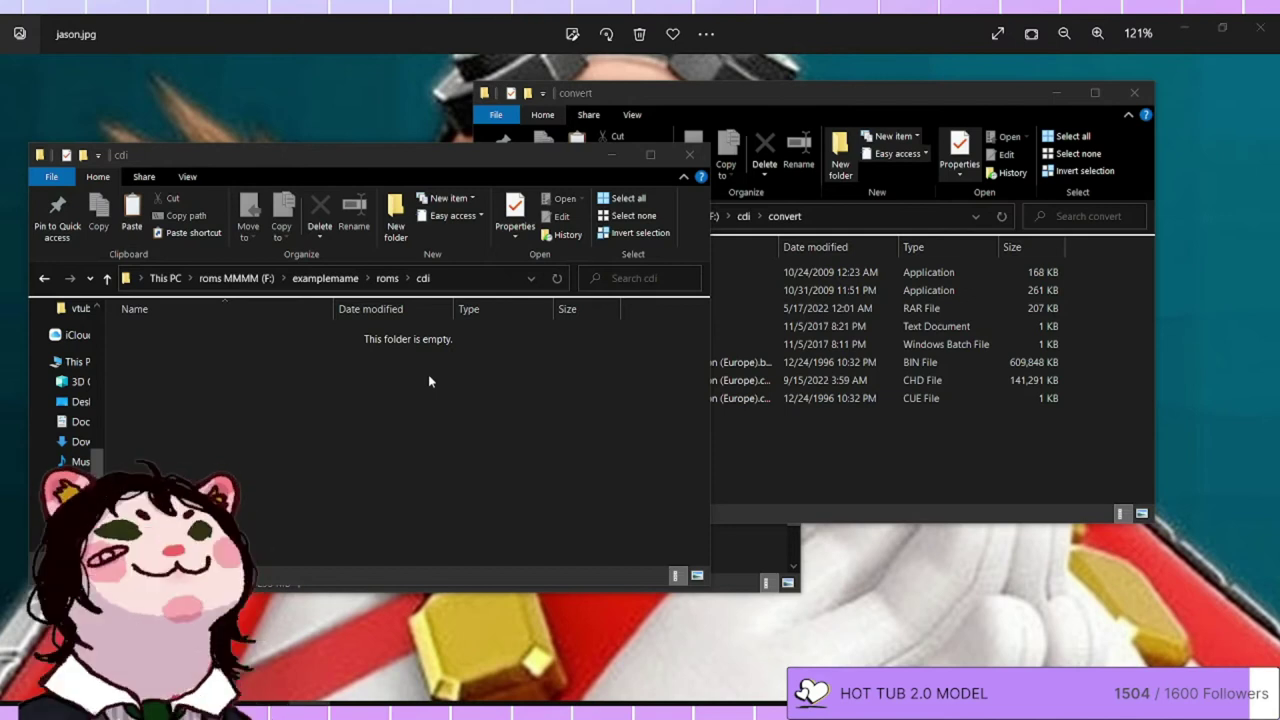
Create a folder named h inside roms\cdi and move the converted Zelda - The Wand of Gamelon (Europe) CHD file into it.
left_click(407, 230)
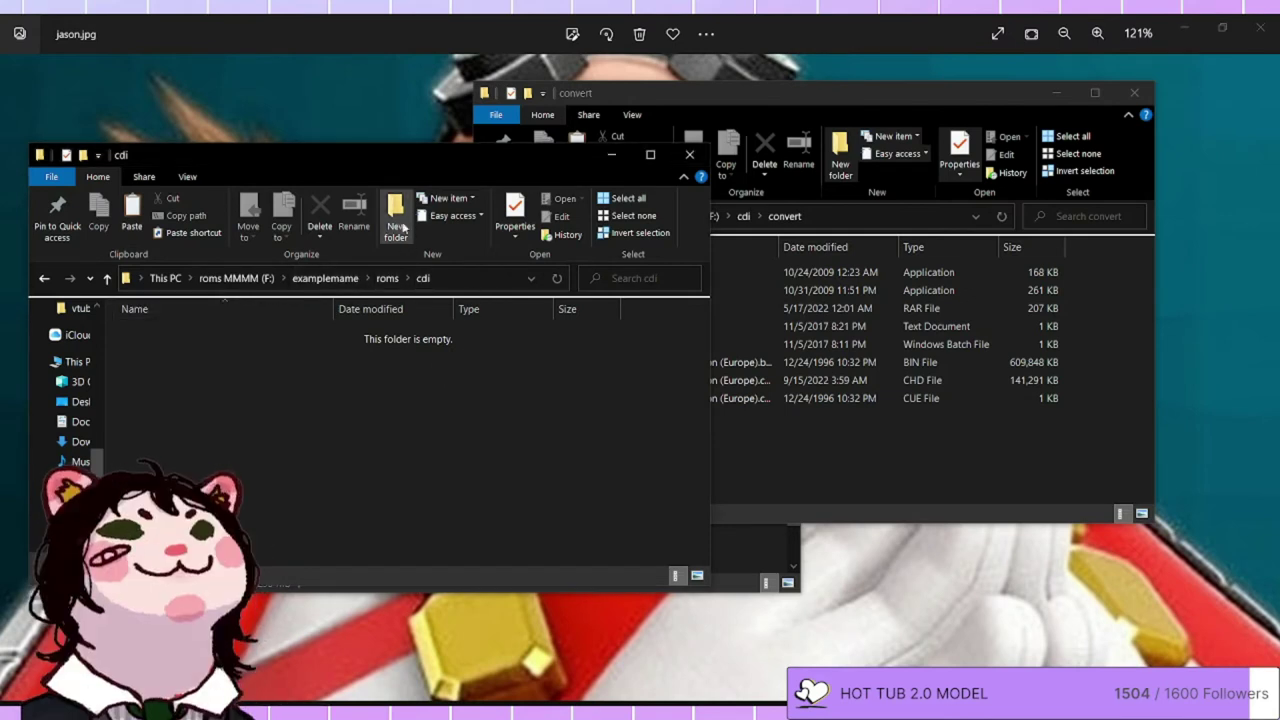
left_click(407, 230)
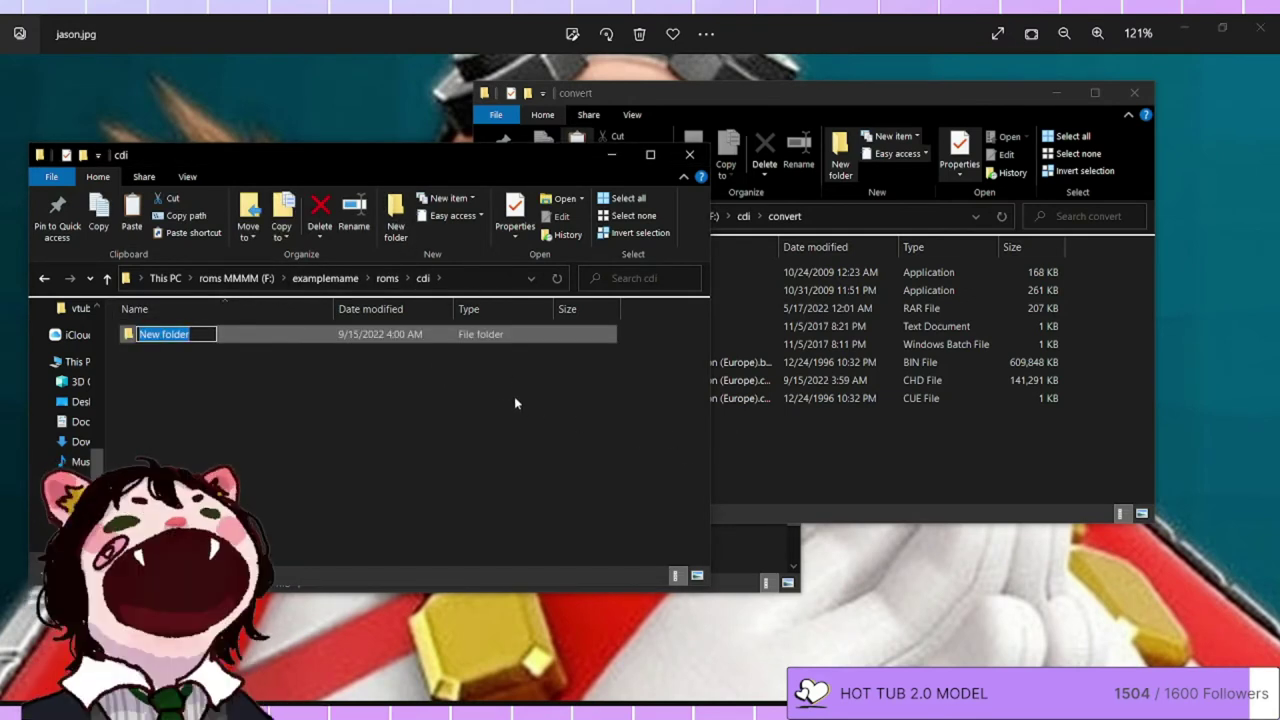
type("h")
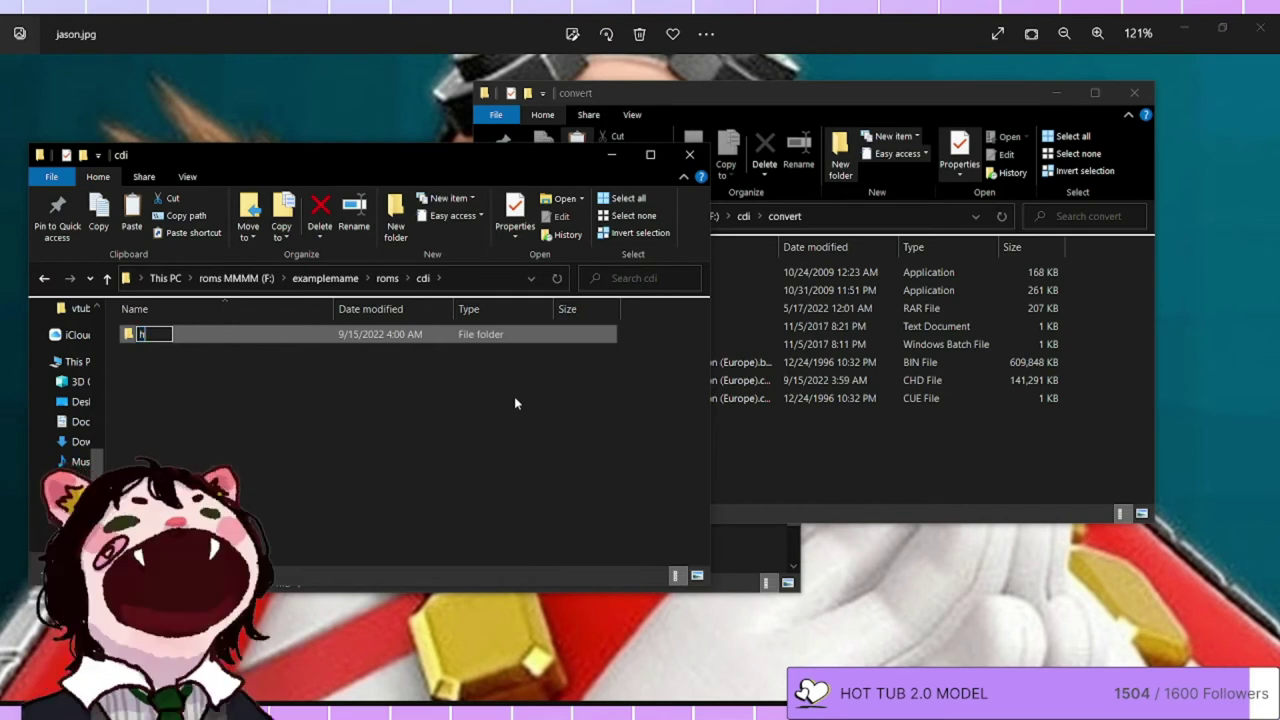
key("Return")
left_click(840, 446)
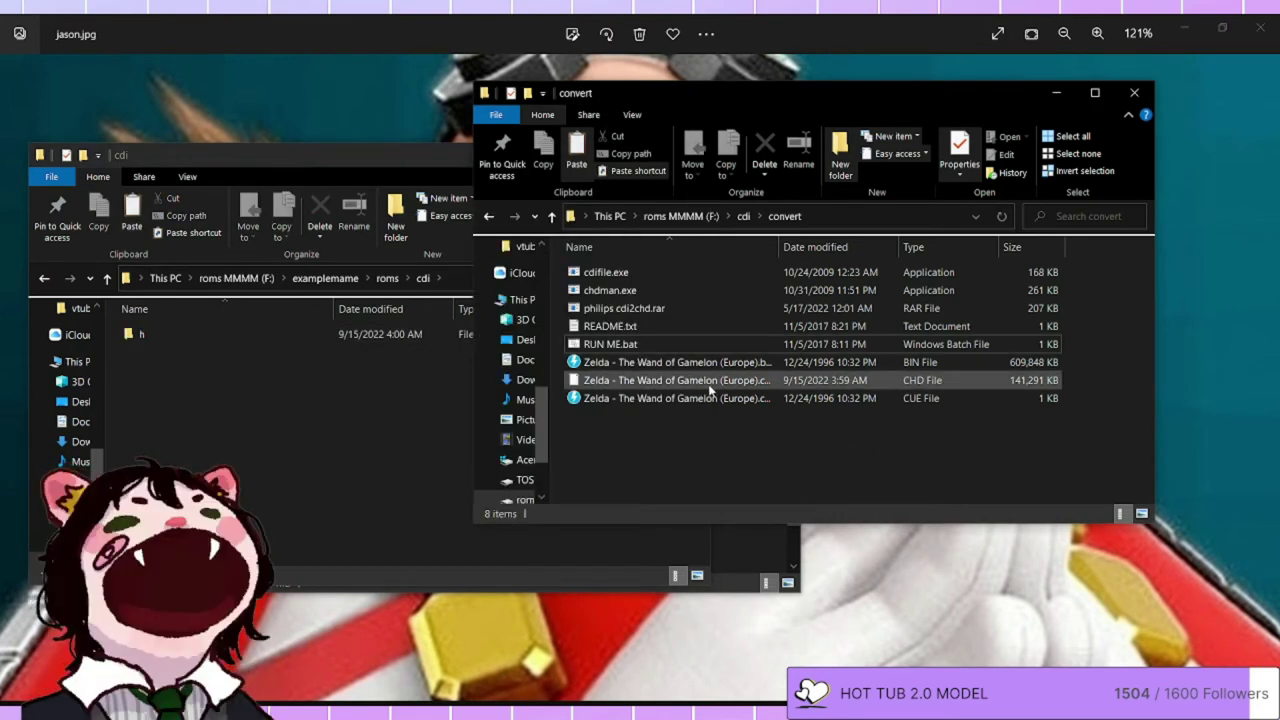
left_click_drag(710, 388, 199, 338)
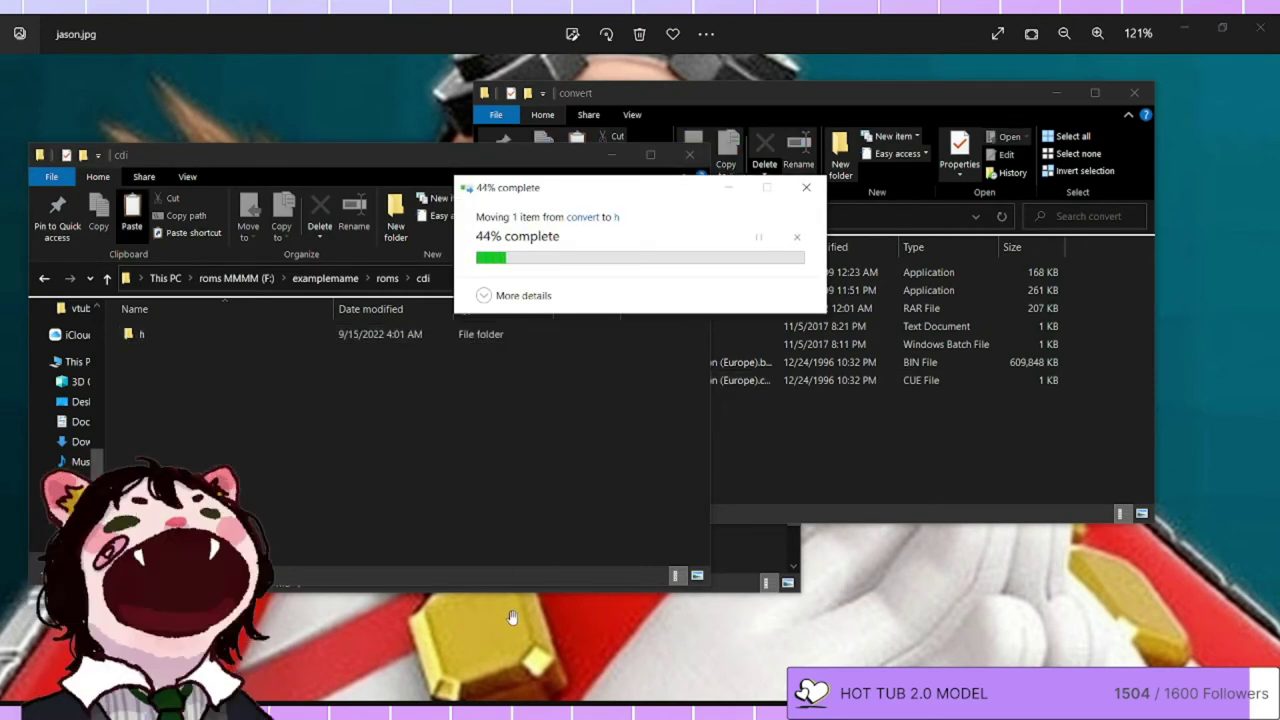
Switch to the Spludlow MAME Software Lists page in the browser, search the cdi list for zelda and open the zeldgam entry.
key("alt+Tab")
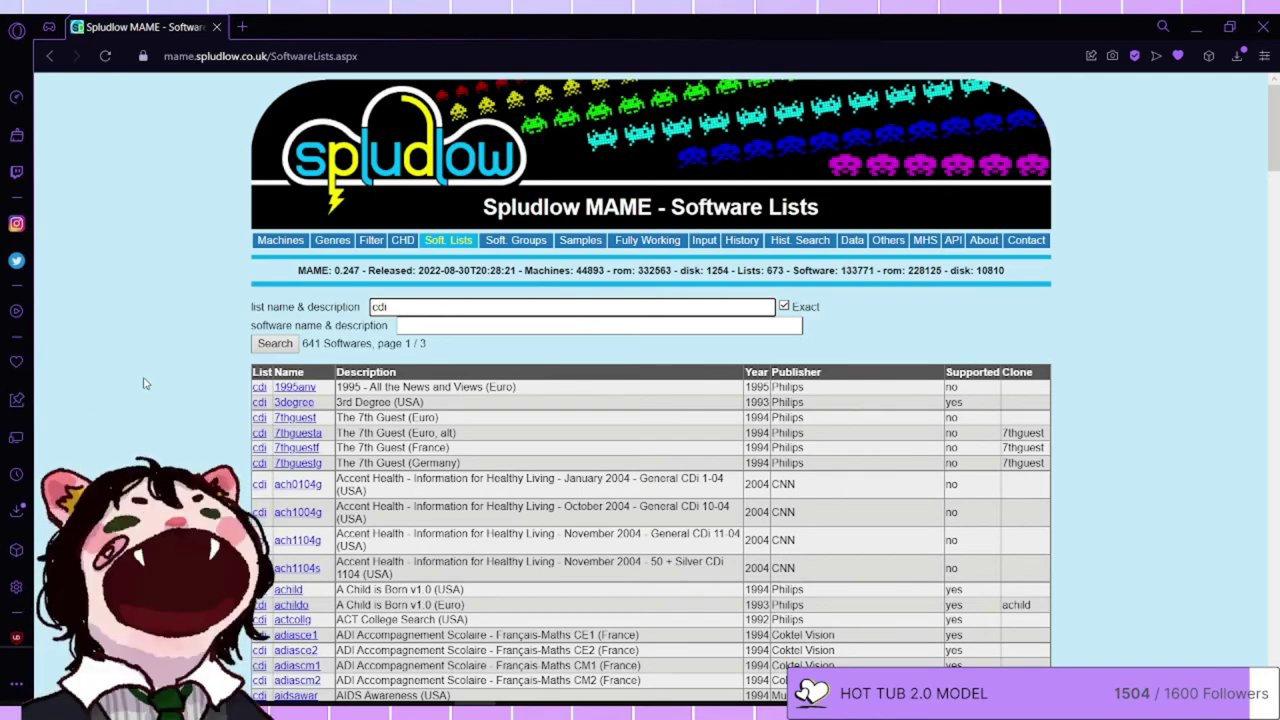
scroll(163, 371, "down", 8)
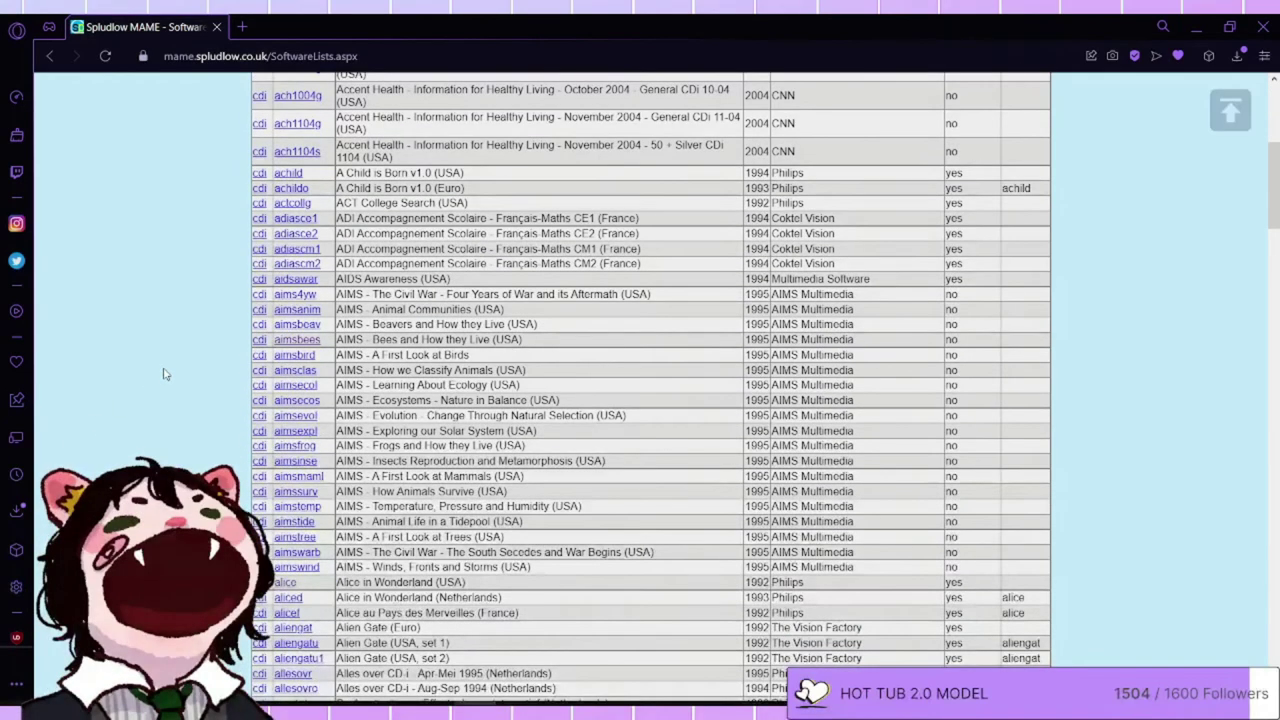
scroll(485, 444, "down", 10)
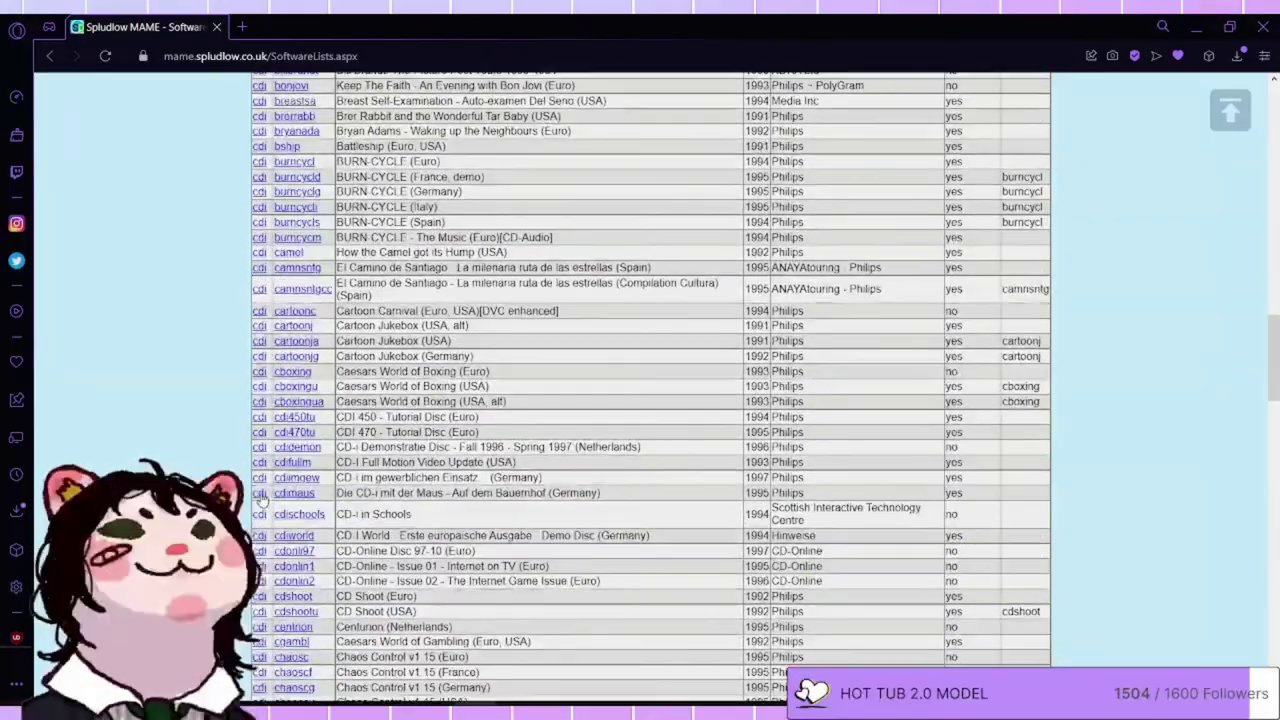
scroll(296, 378, "down", 6)
scroll(475, 411, "up", 11)
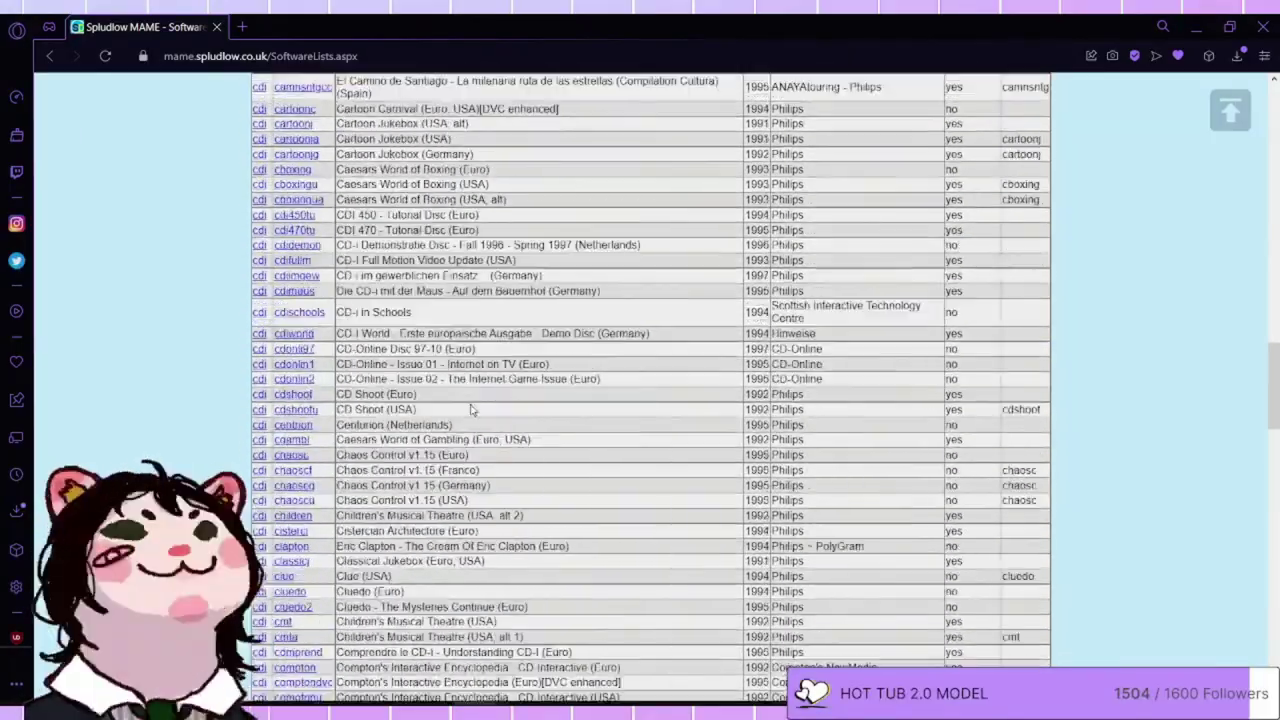
scroll(475, 411, "up", 13)
left_click(493, 322)
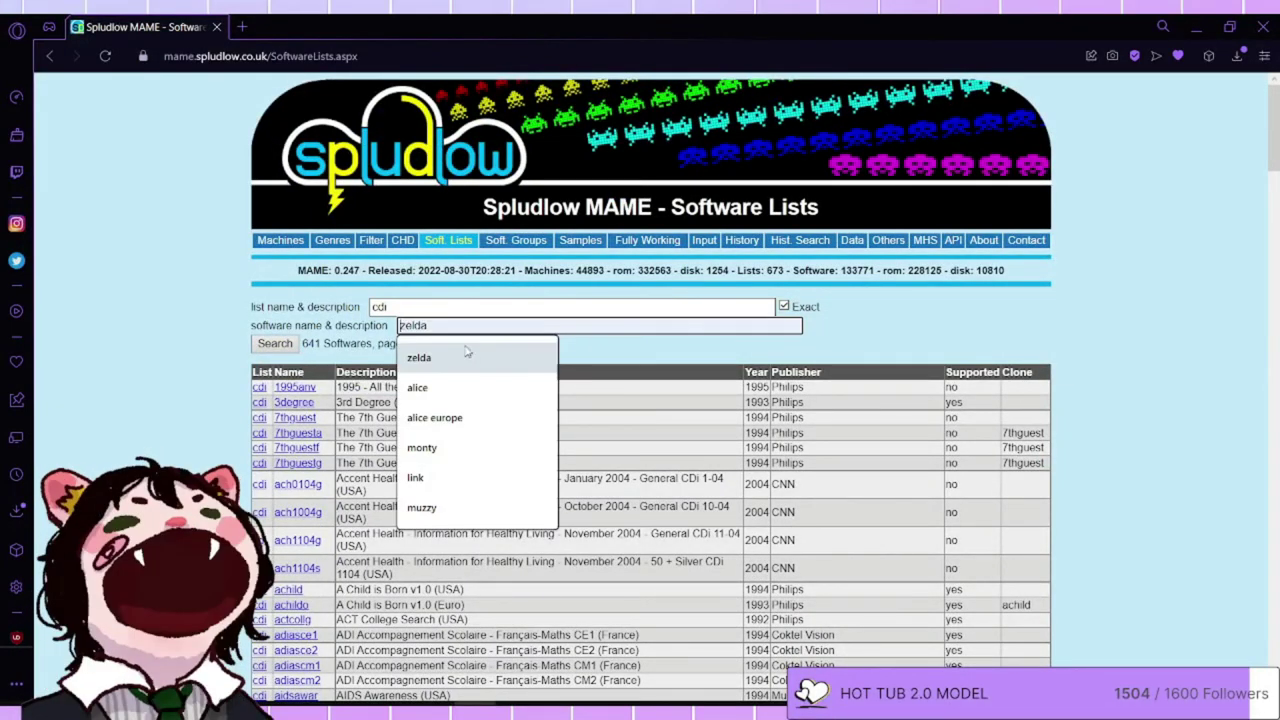
left_click(460, 357)
left_click(275, 343)
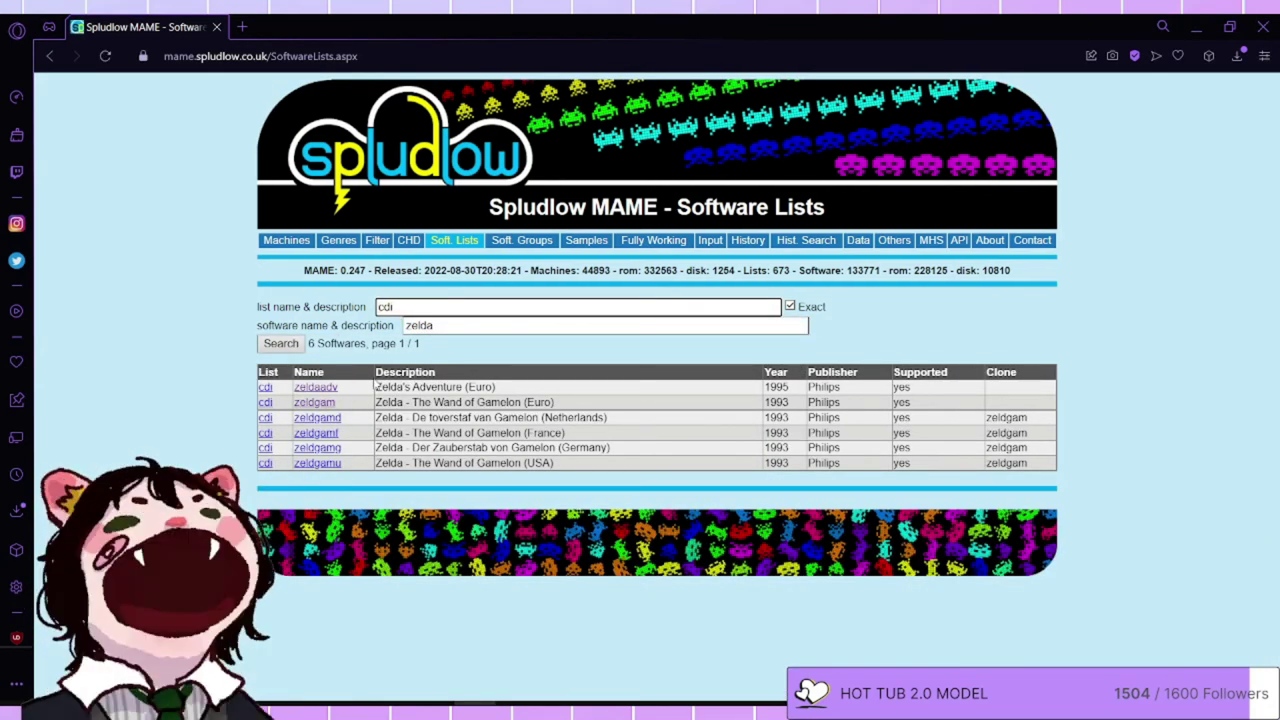
left_click(318, 402)
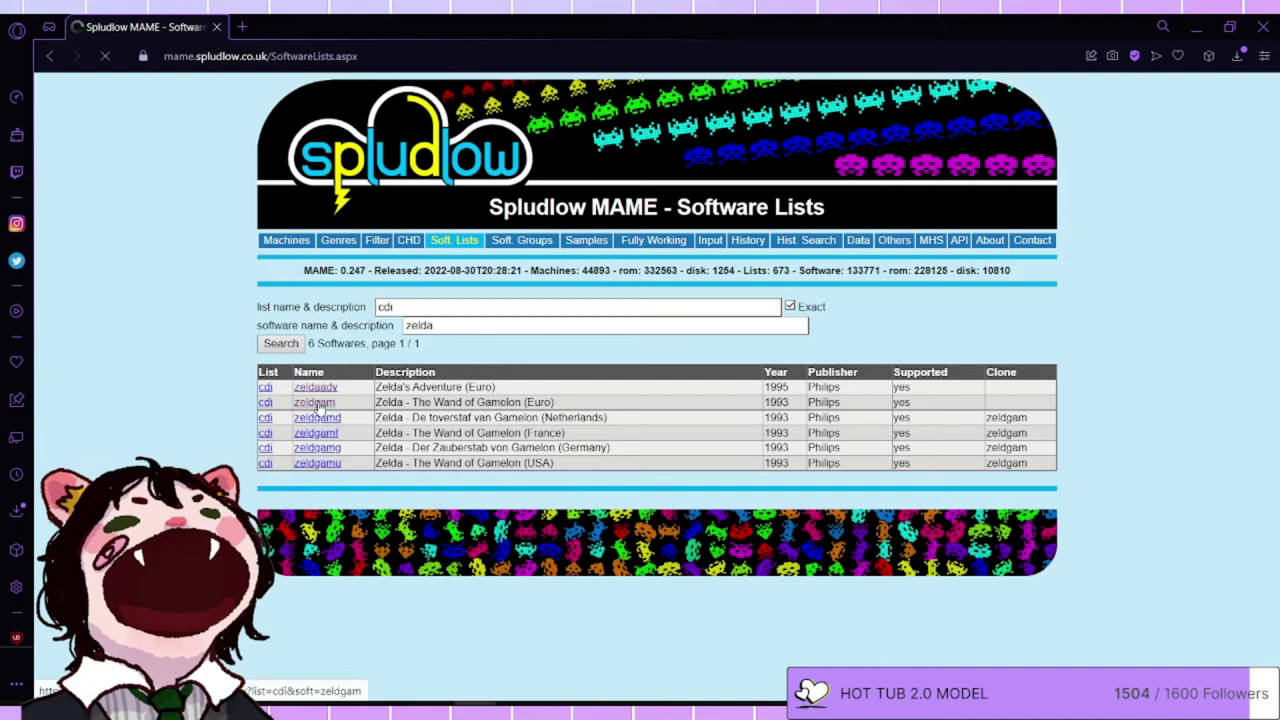
Rename the h folder in roms\cdi as zeldgam, using the software name copied from the Spludlow page, and open the folder.
key("alt+Tab")
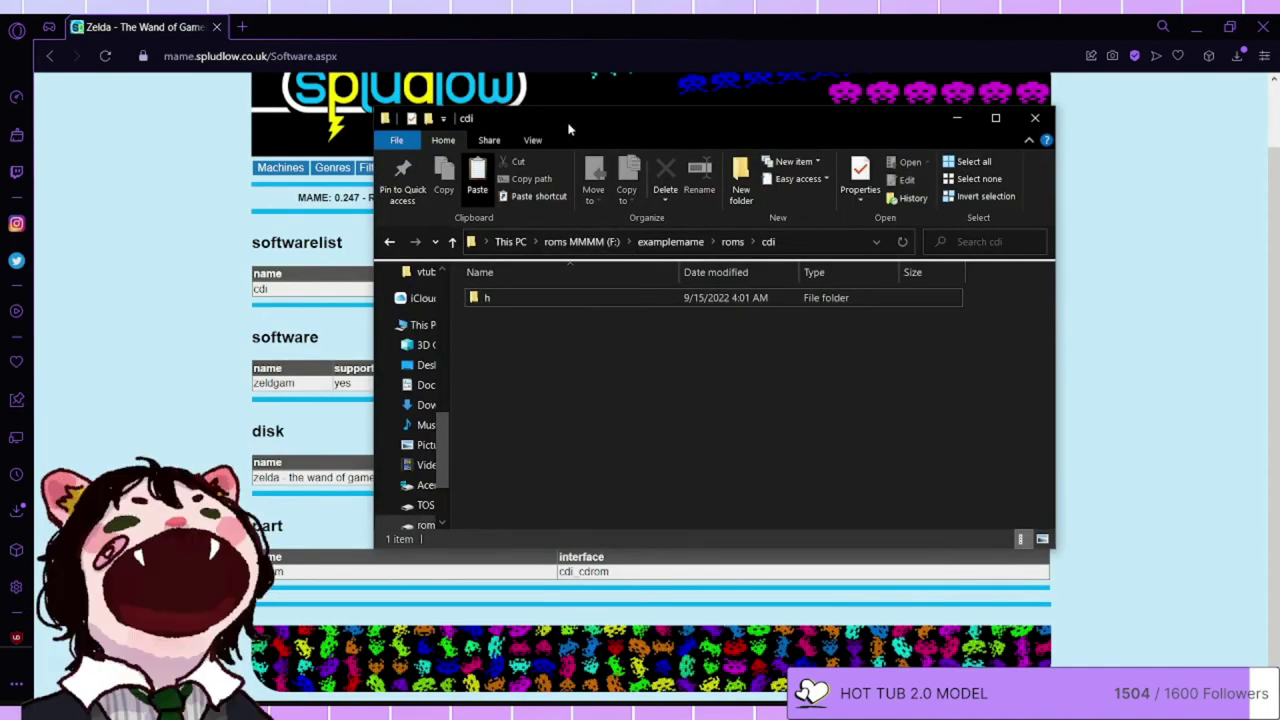
left_click_drag(573, 128, 615, 128)
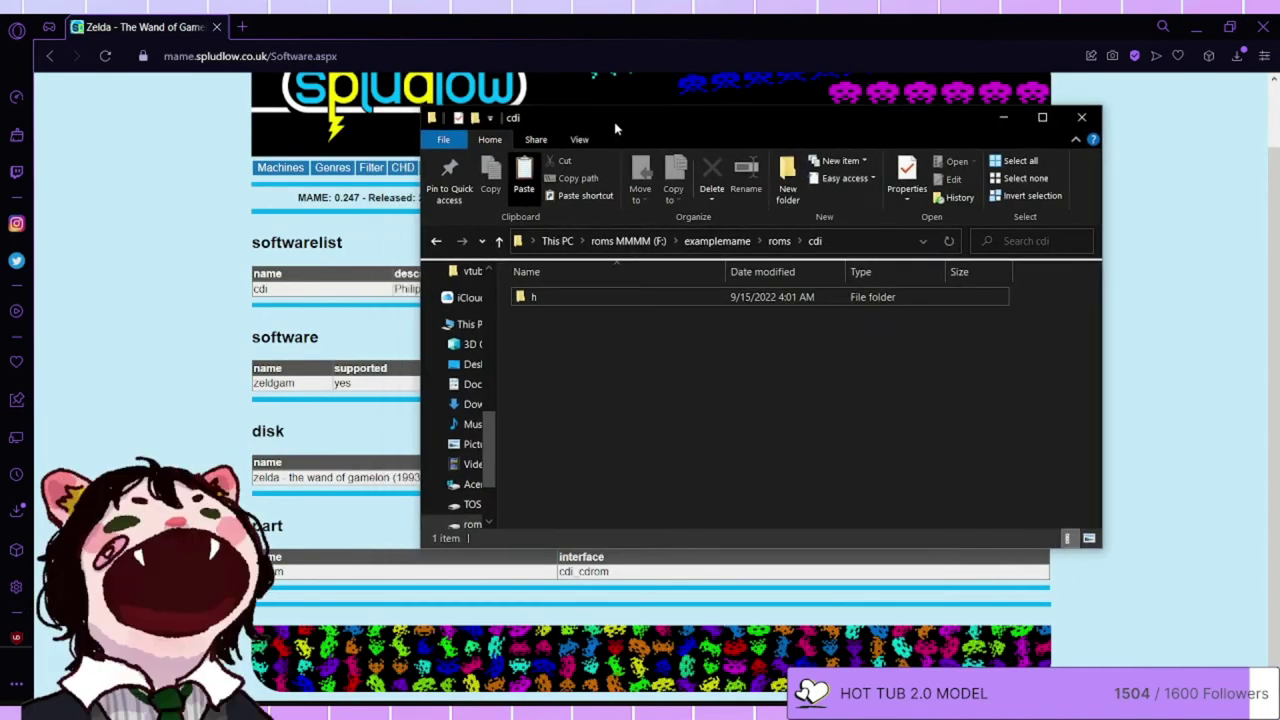
right_click(554, 296)
left_click(583, 378)
left_click(553, 298)
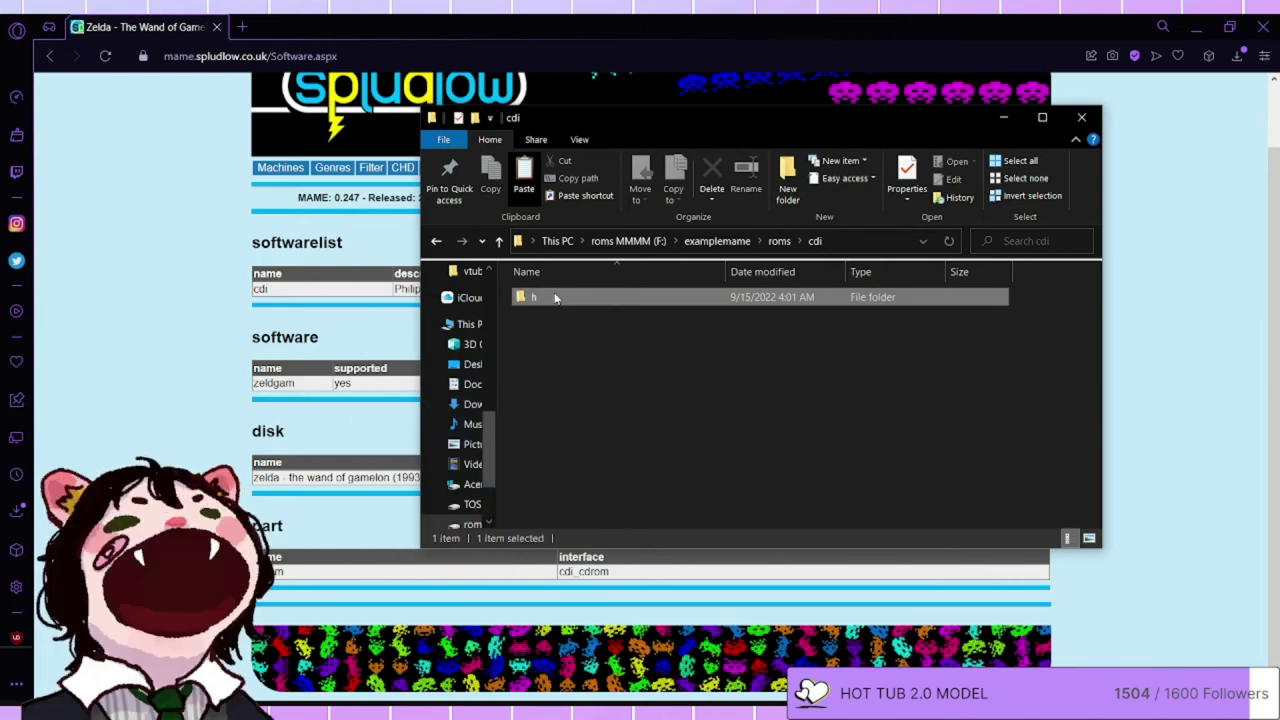
right_click(553, 298)
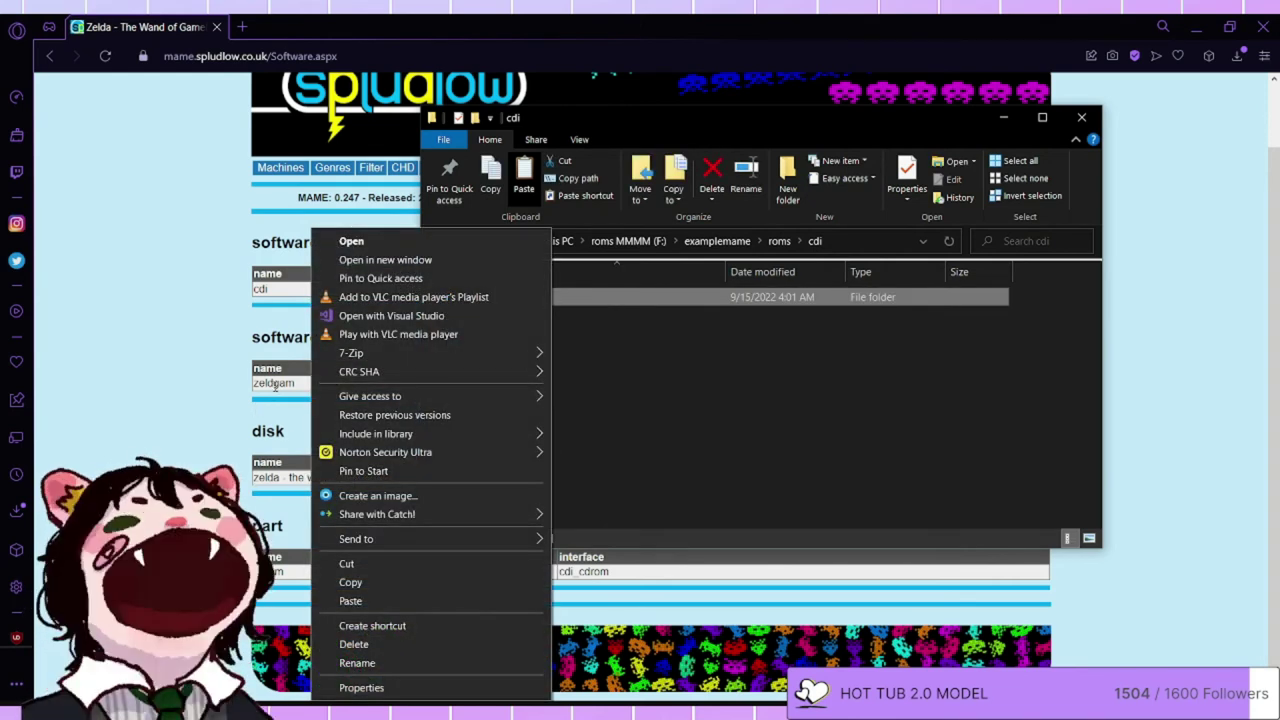
left_click(357, 662)
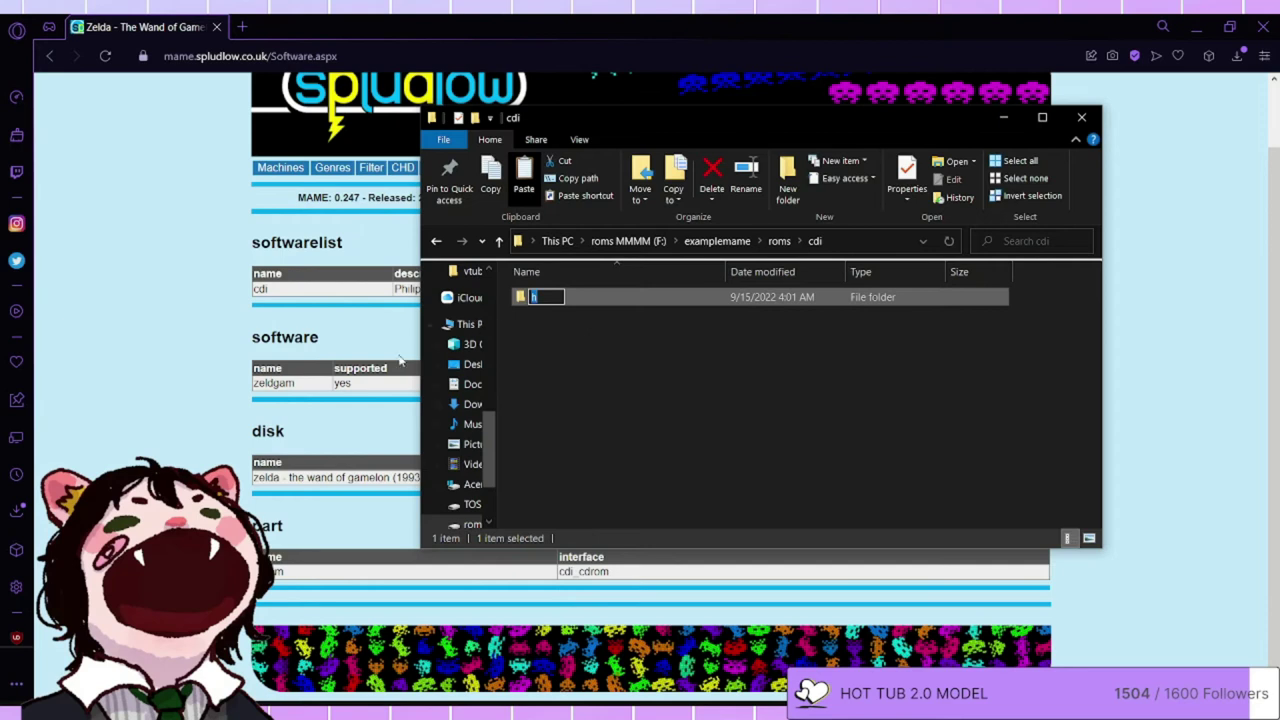
left_click(303, 388)
left_click_drag(303, 388, 256, 388)
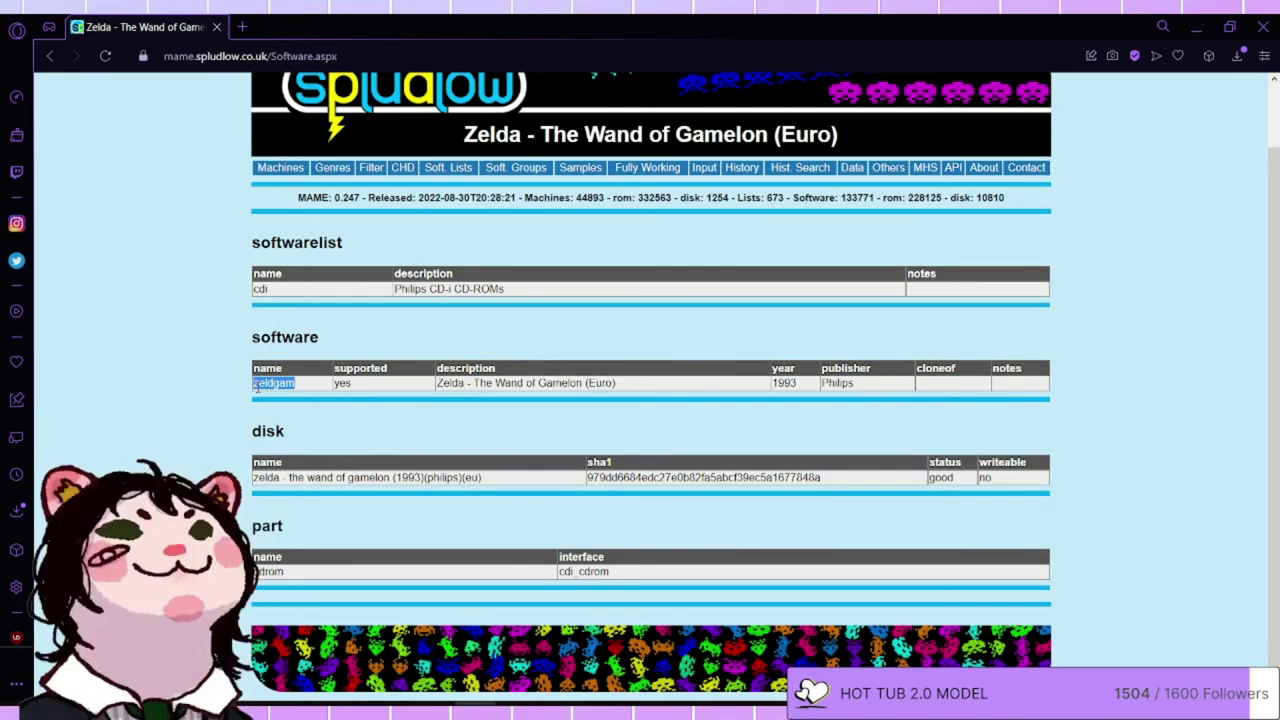
key("ctrl+c")
key("alt+Tab")
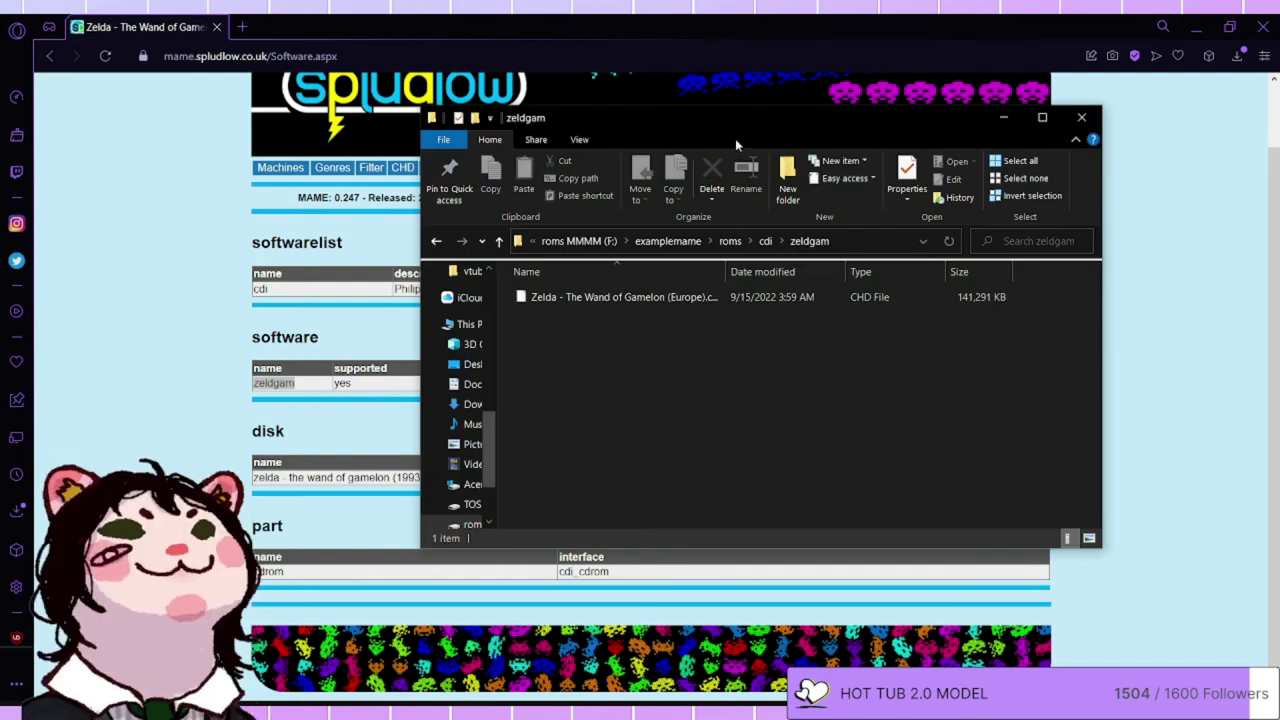
left_click_drag(628, 143, 732, 124)
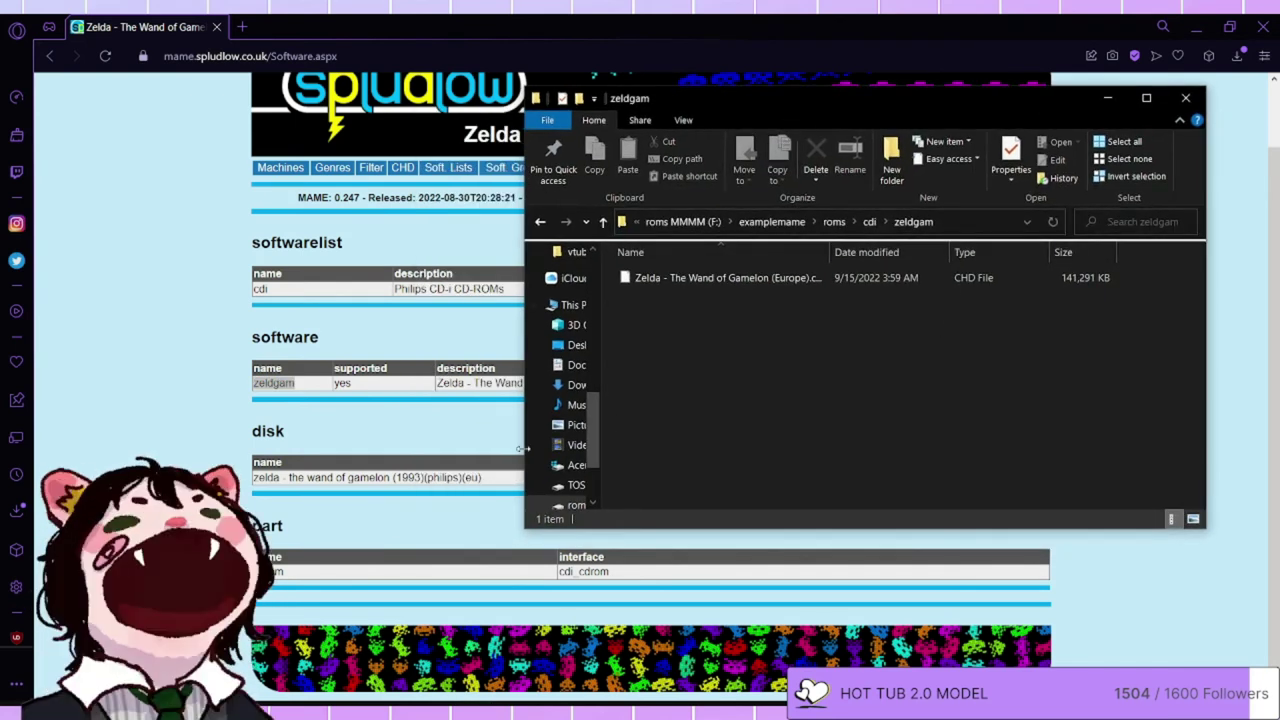
Rename the CHD file in the zeldgam folder with the disk name copied from Spludlow, zelda - the wand of gamelon (1993)(philips)(eu).
left_click_drag(490, 478, 253, 479)
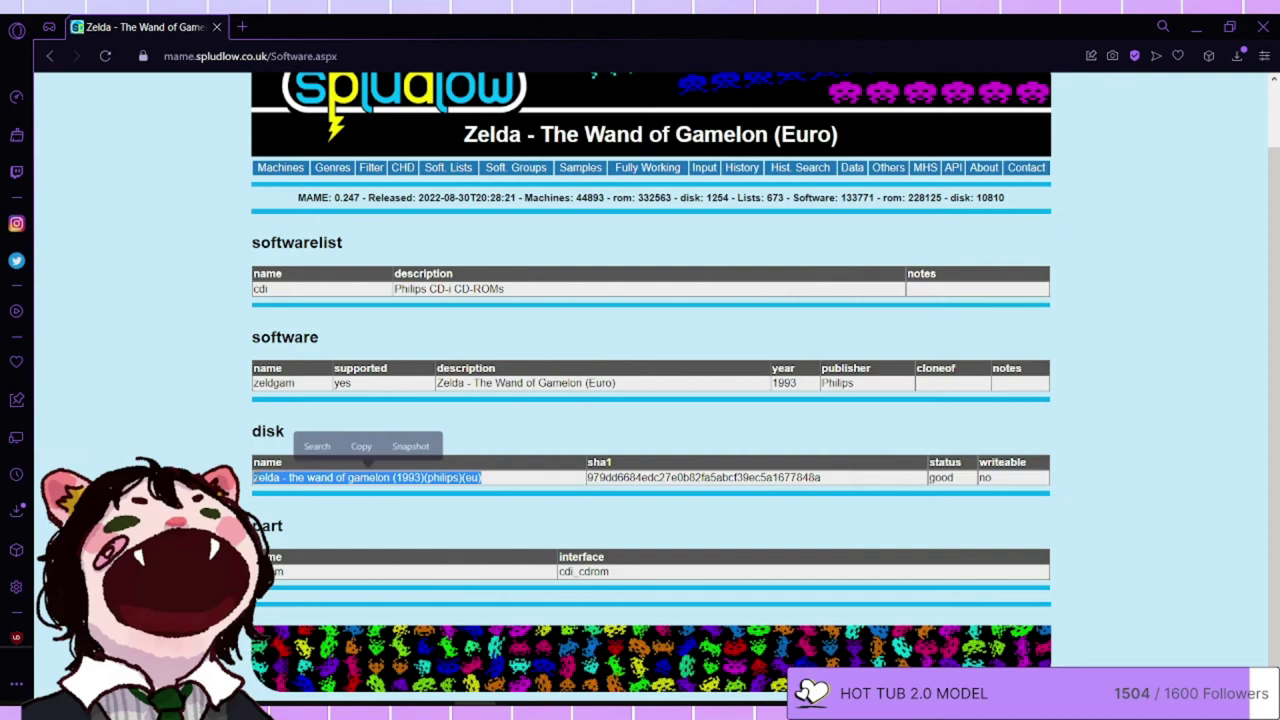
left_click(362, 447)
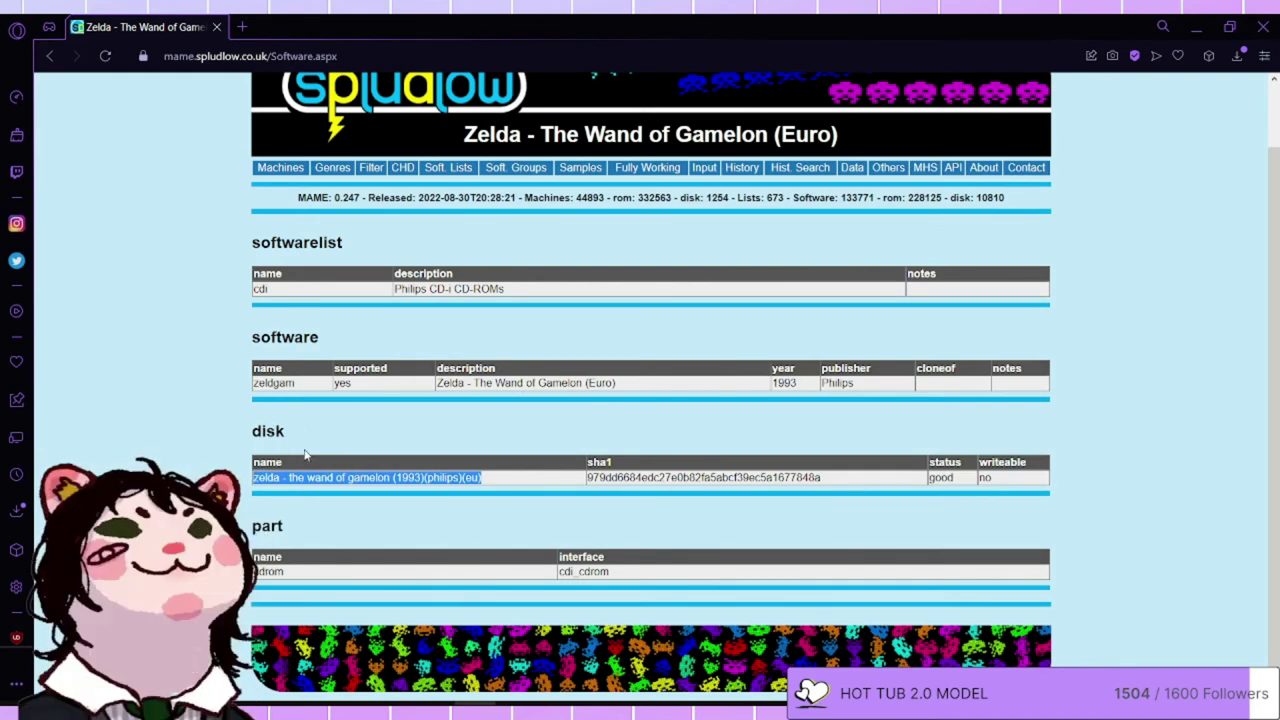
left_click(295, 430)
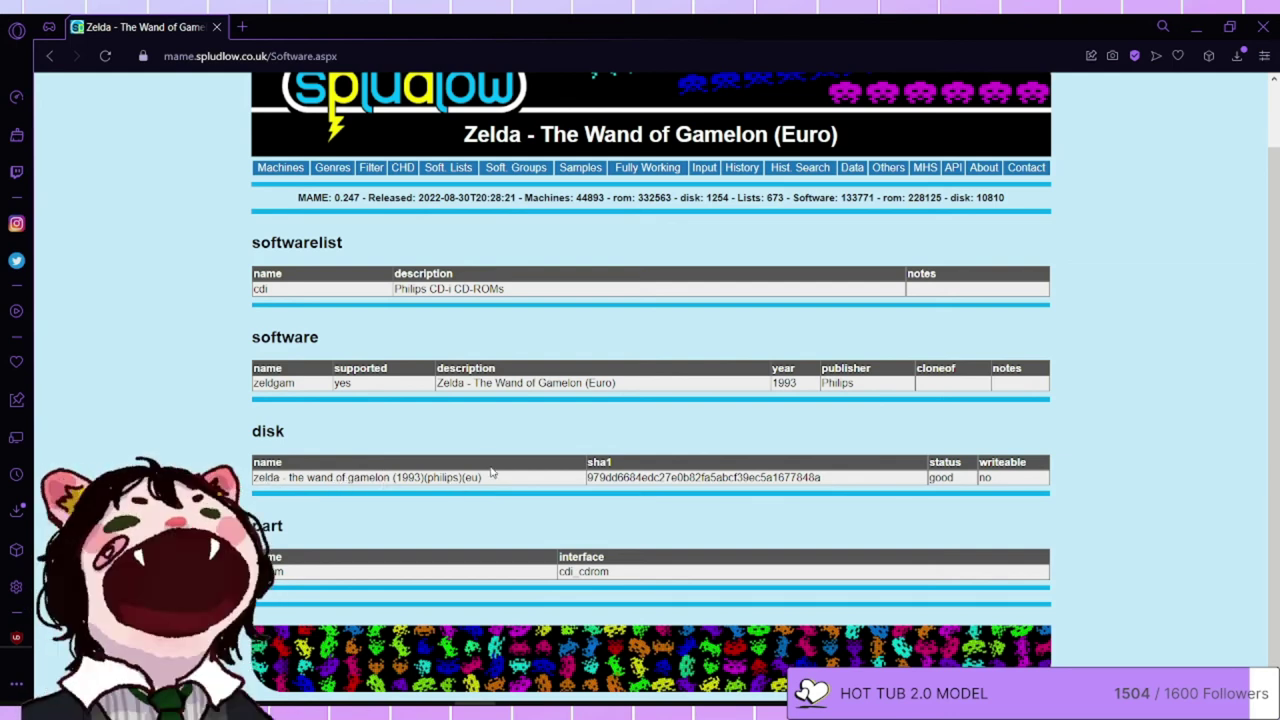
mouse_move(600, 715)
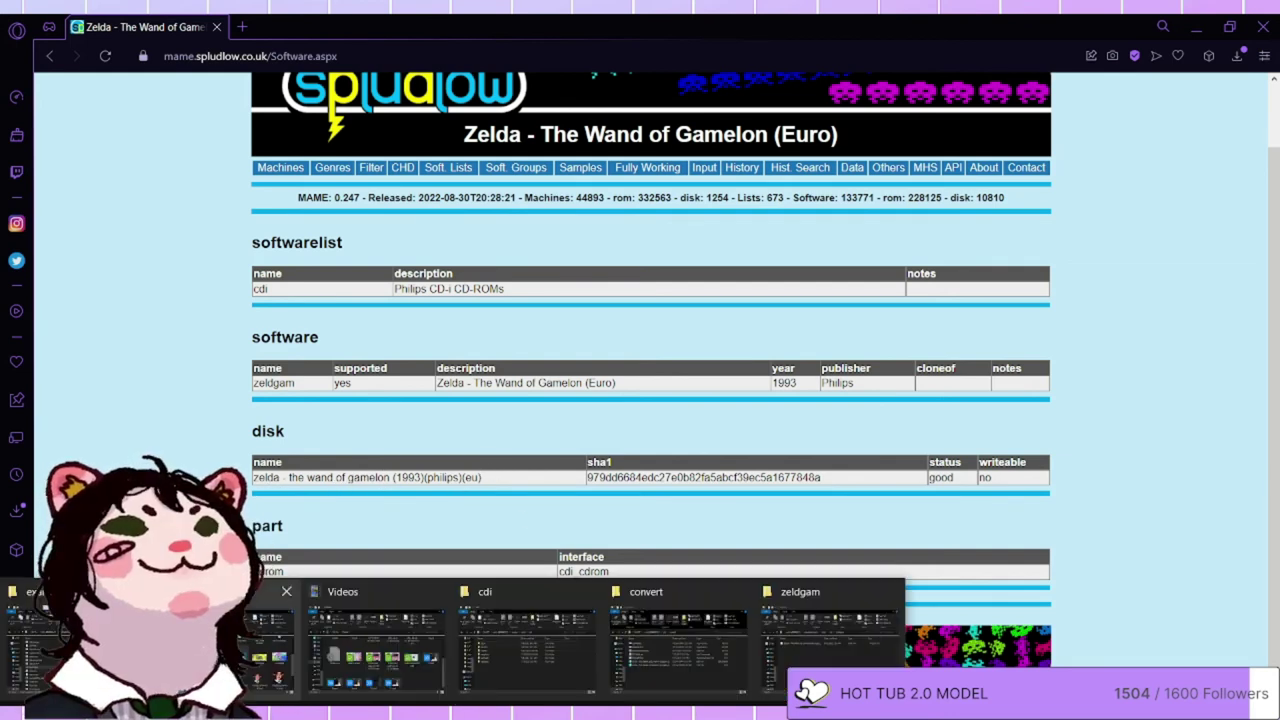
left_click(830, 650)
left_click(700, 278)
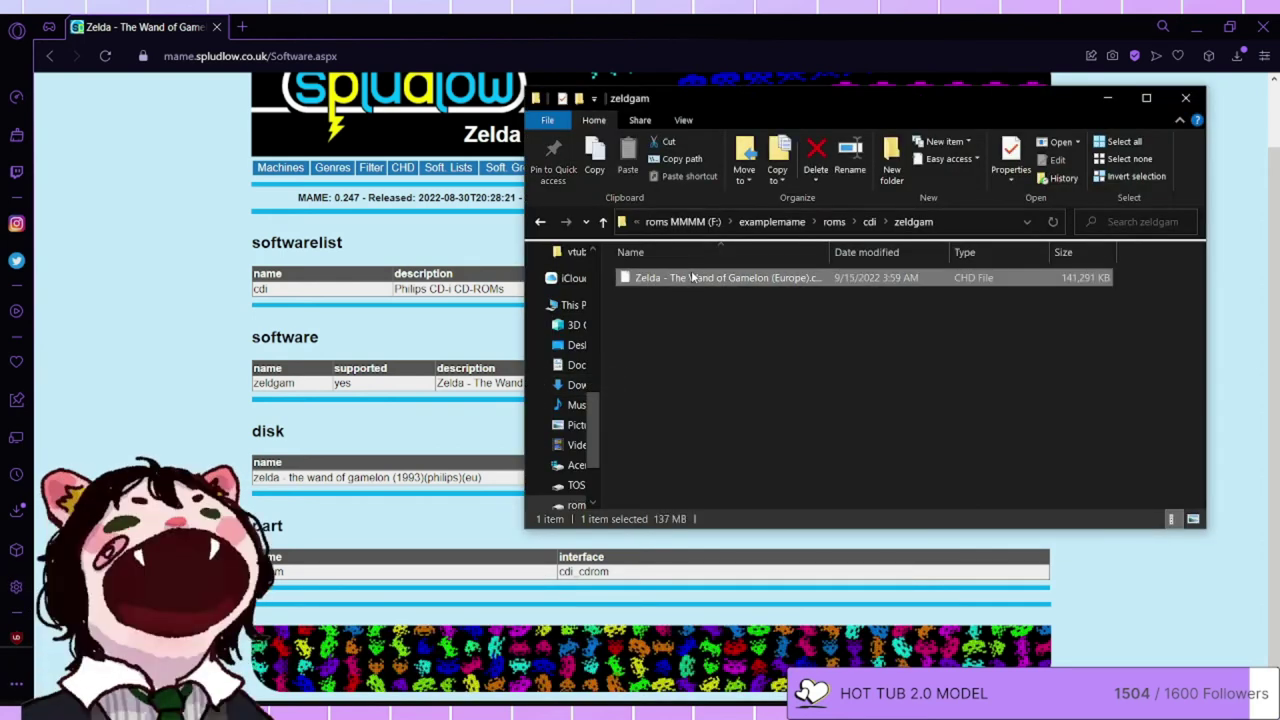
right_click(700, 278)
left_click(595, 597)
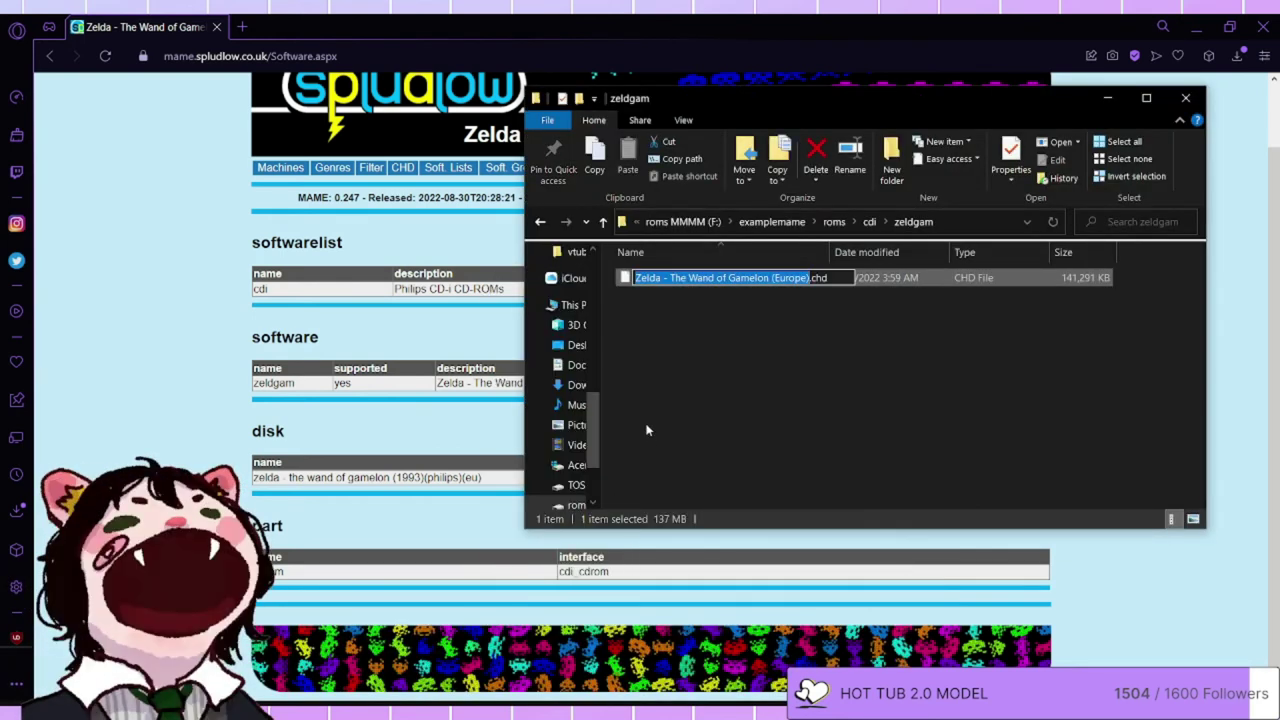
key("ctrl+v")
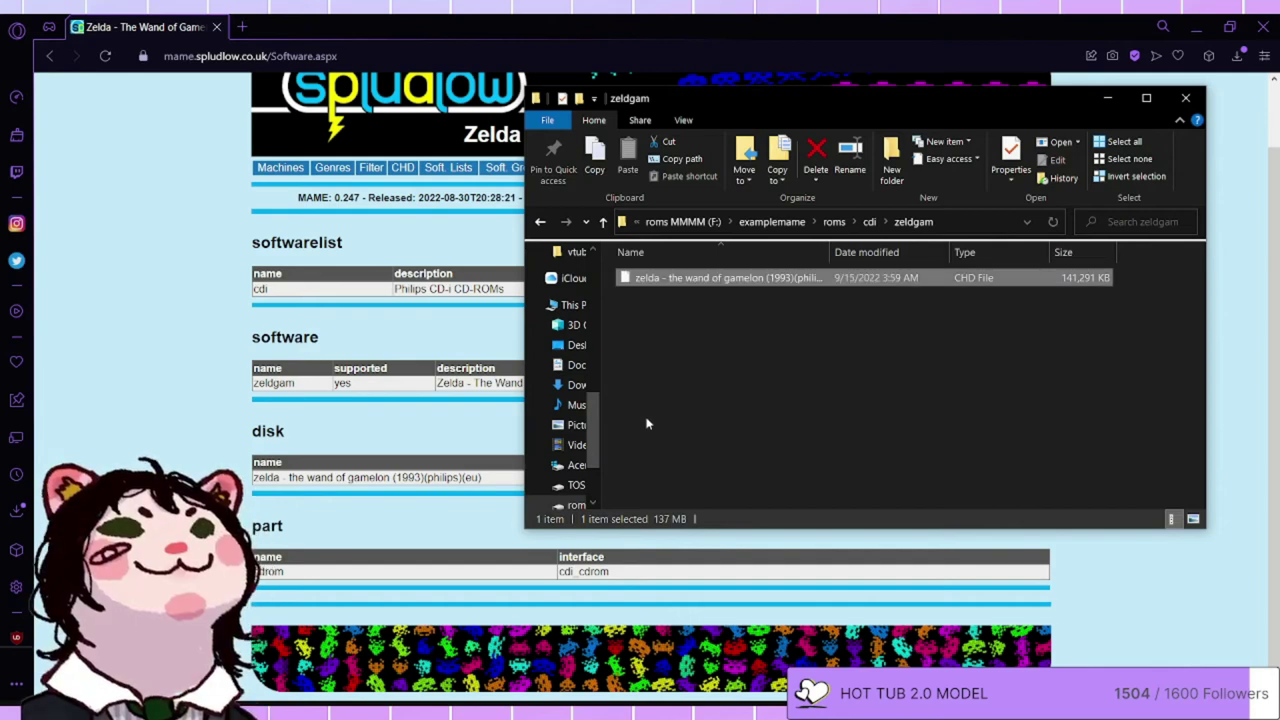
Open a new Command Prompt, minimize the browser and change the working directory to examplemame on the F: drive.
key("super")
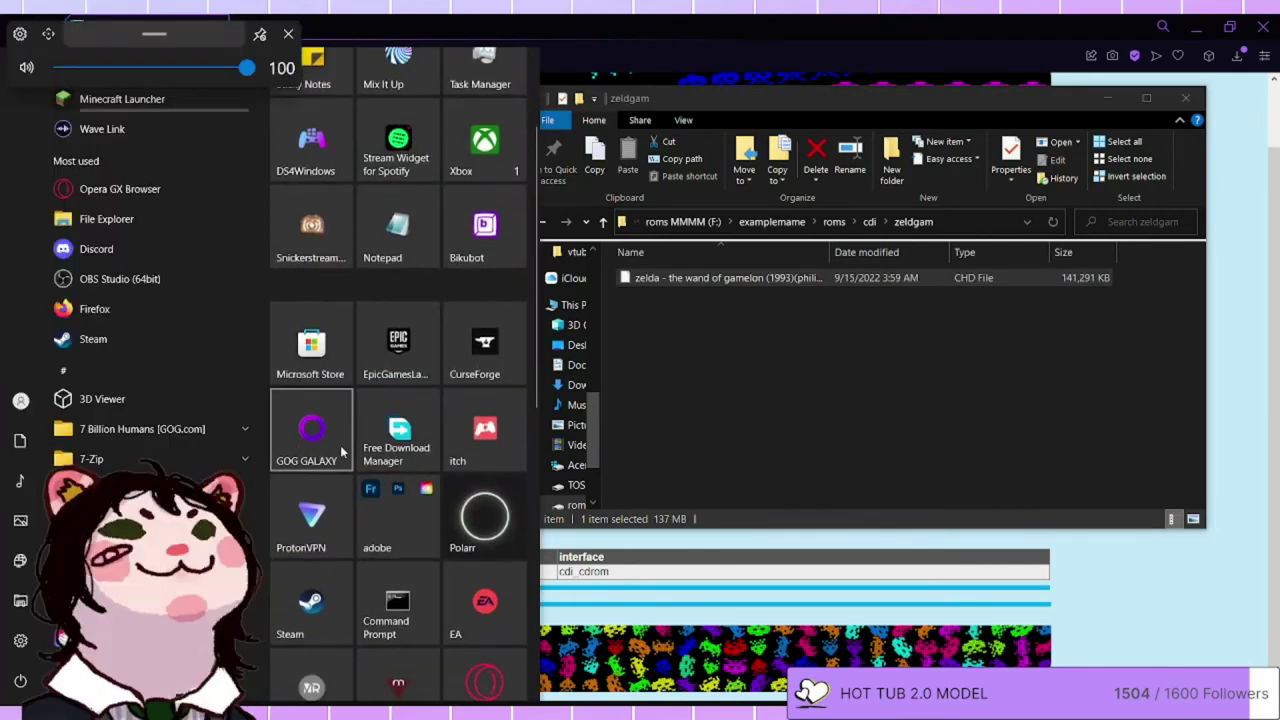
left_click(398, 608)
left_click_drag(646, 103, 737, 129)
left_click(1205, 27)
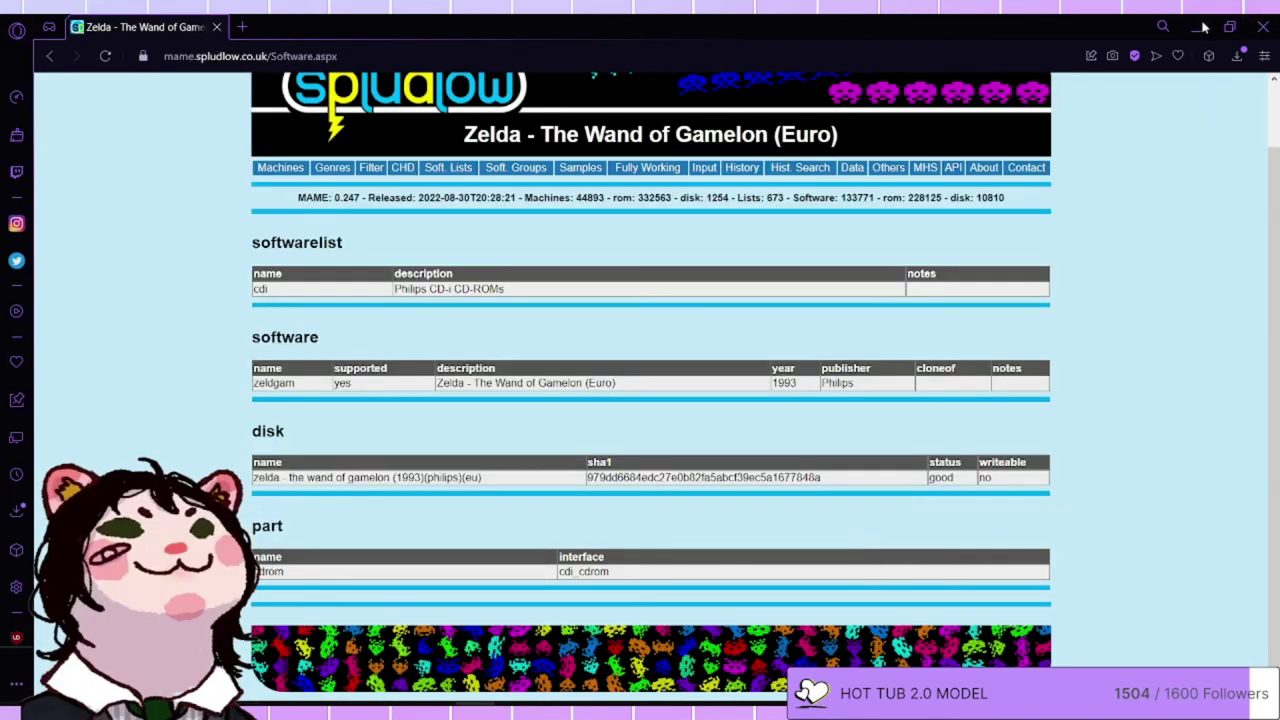
left_click(1205, 27)
left_click_drag(549, 136, 503, 220)
type("F:")
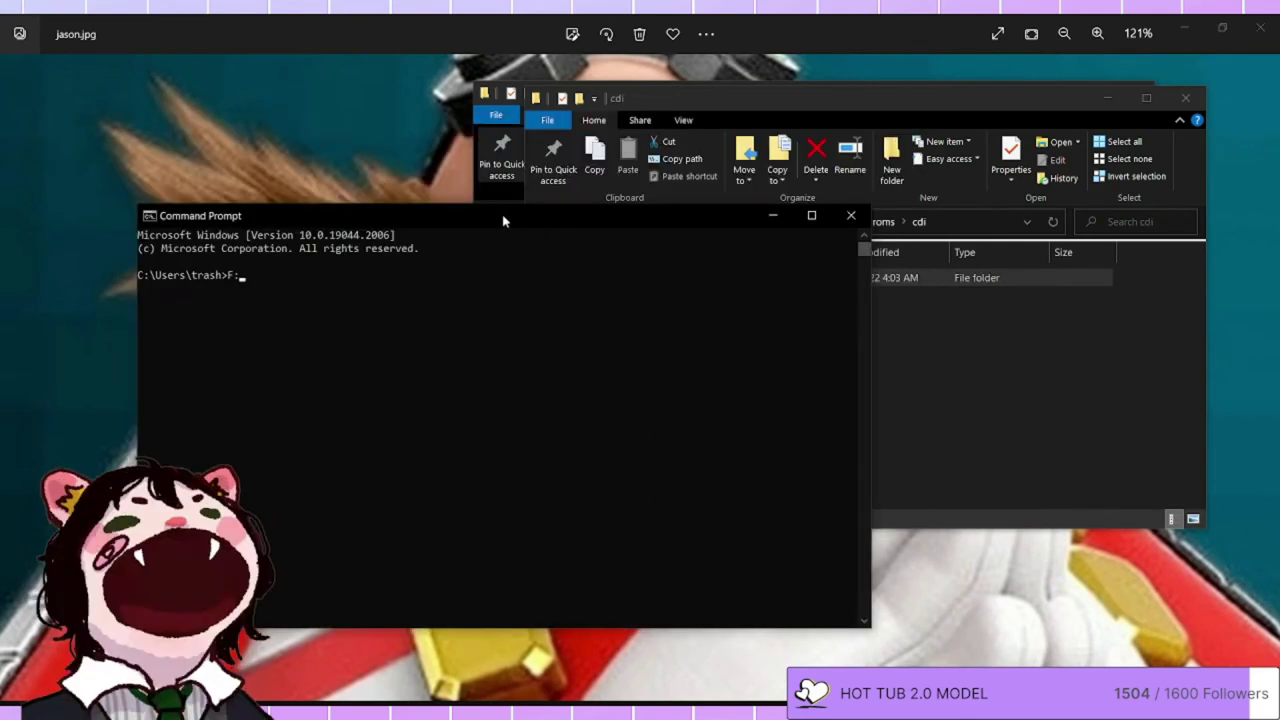
key("Return")
type("cd examplemame")
key("Return")
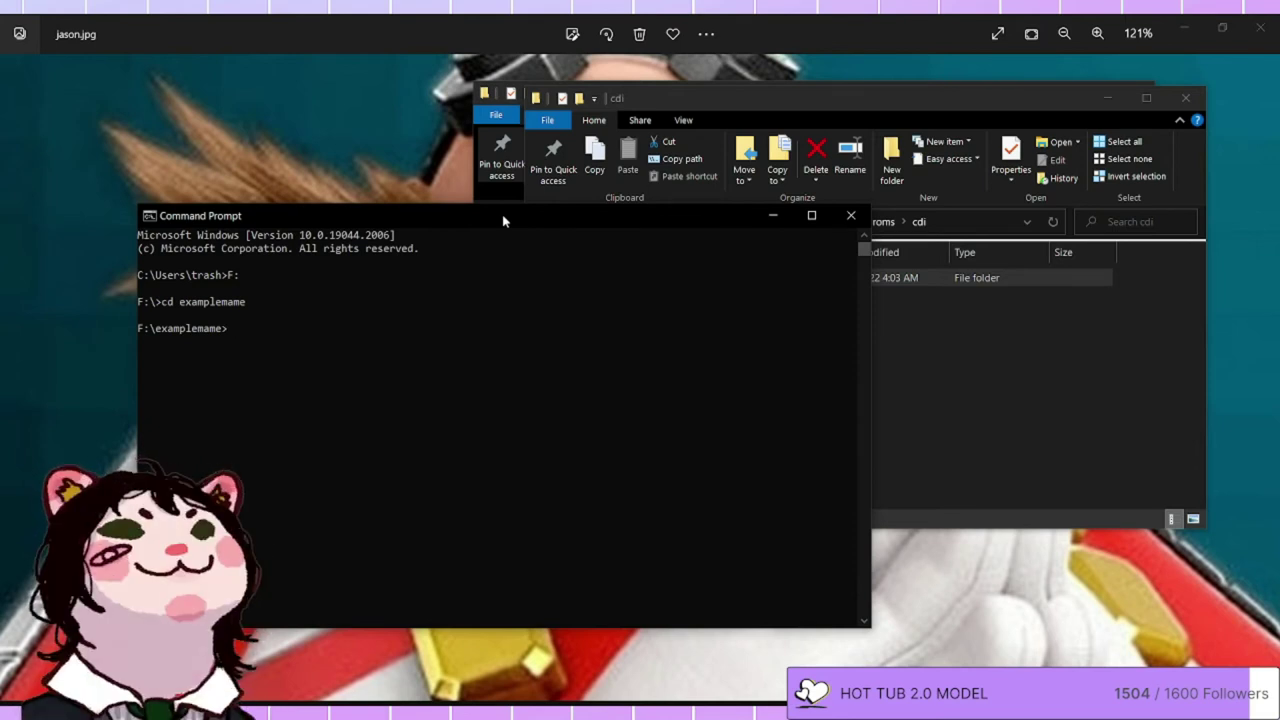
Run mame cdimono1 zeldgam from the examplemame directory, bringing the roms\cdi folder into view to check the software name.
type("mame ")
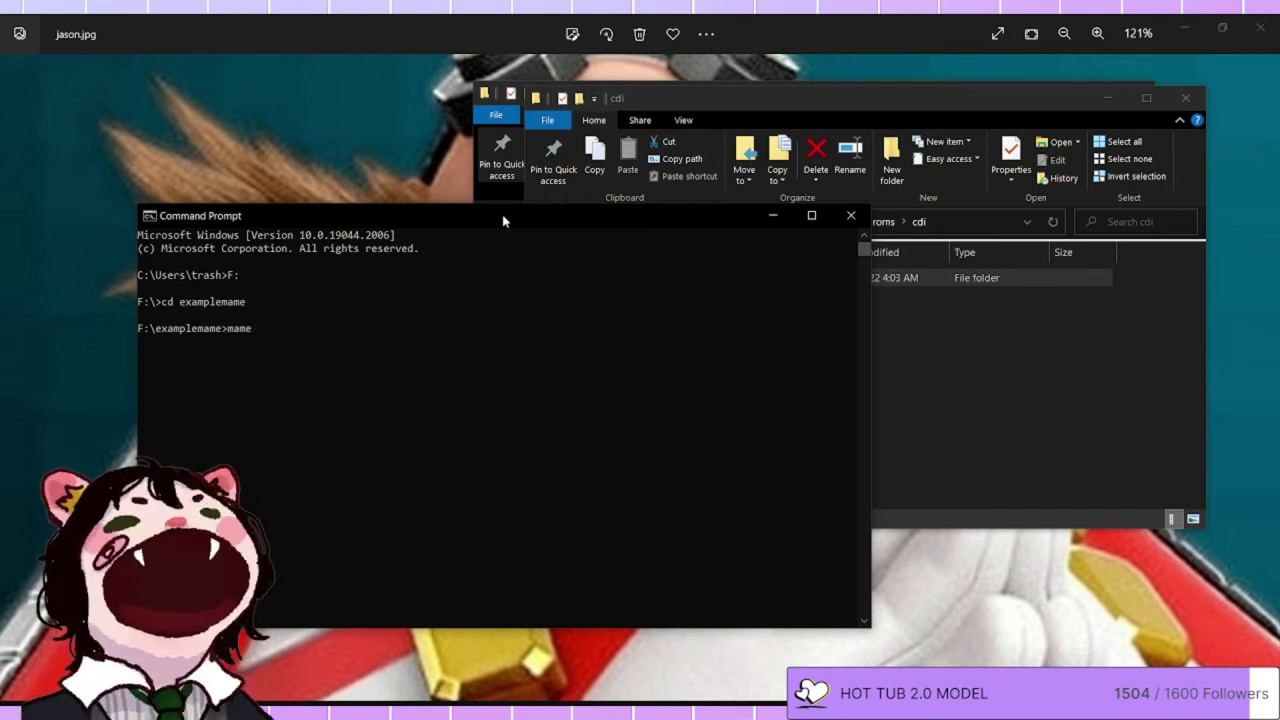
type("cd")
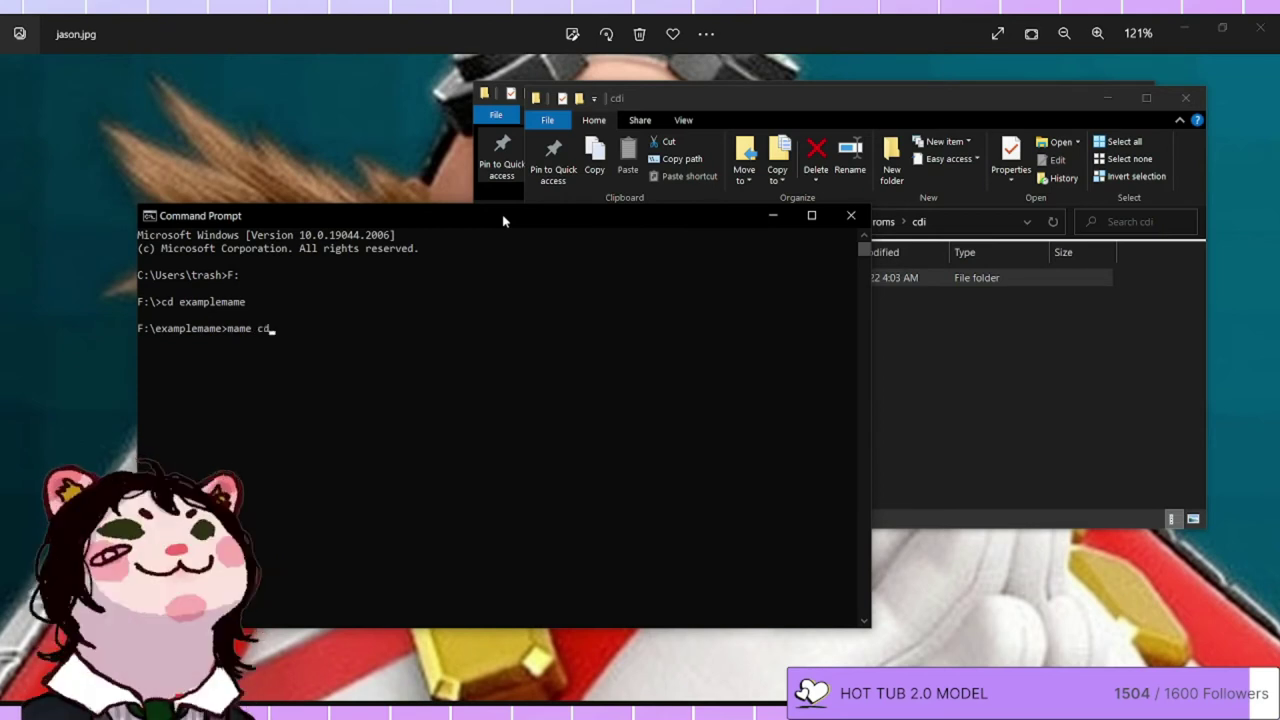
type("imono1")
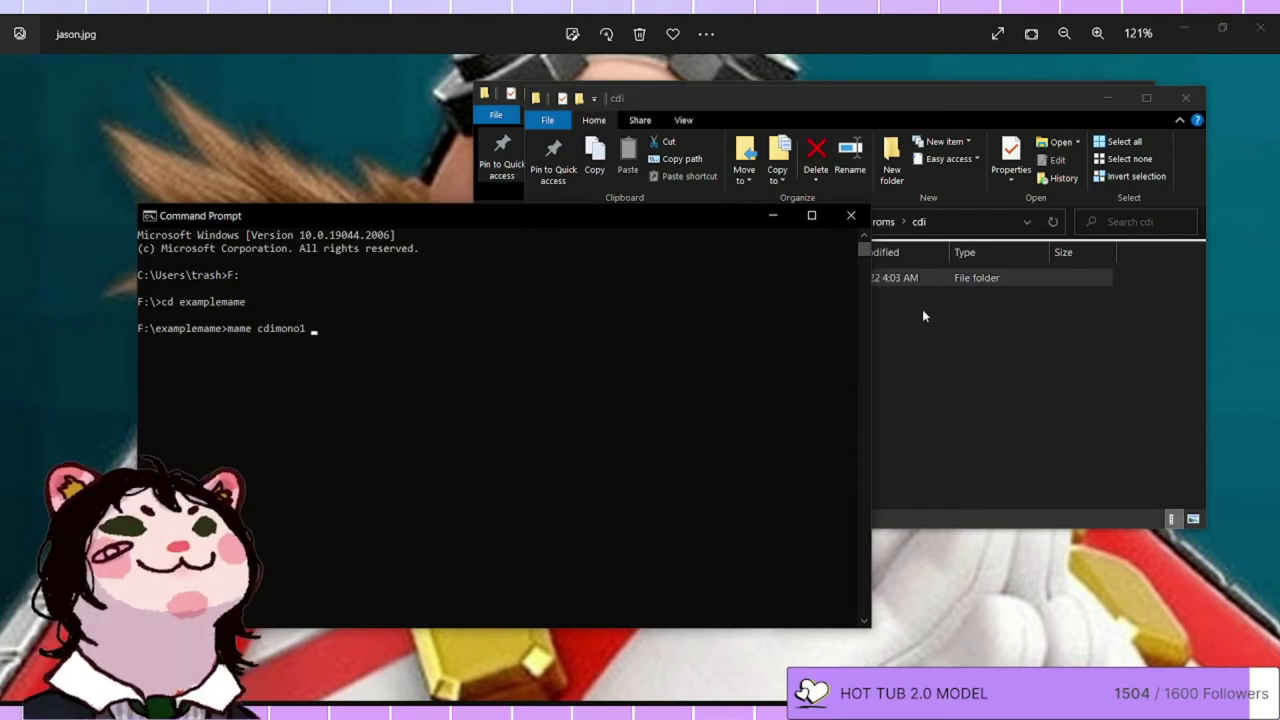
left_click(922, 309)
left_click_drag(712, 107, 839, 78)
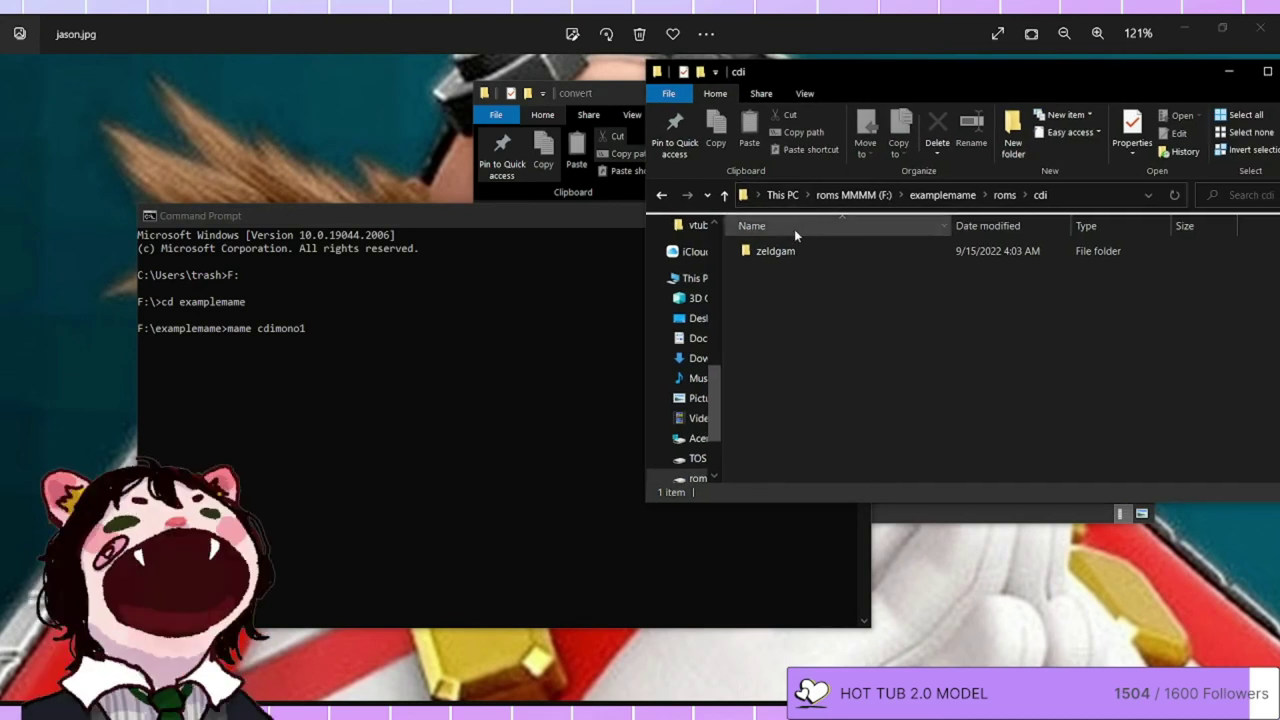
left_click(369, 390)
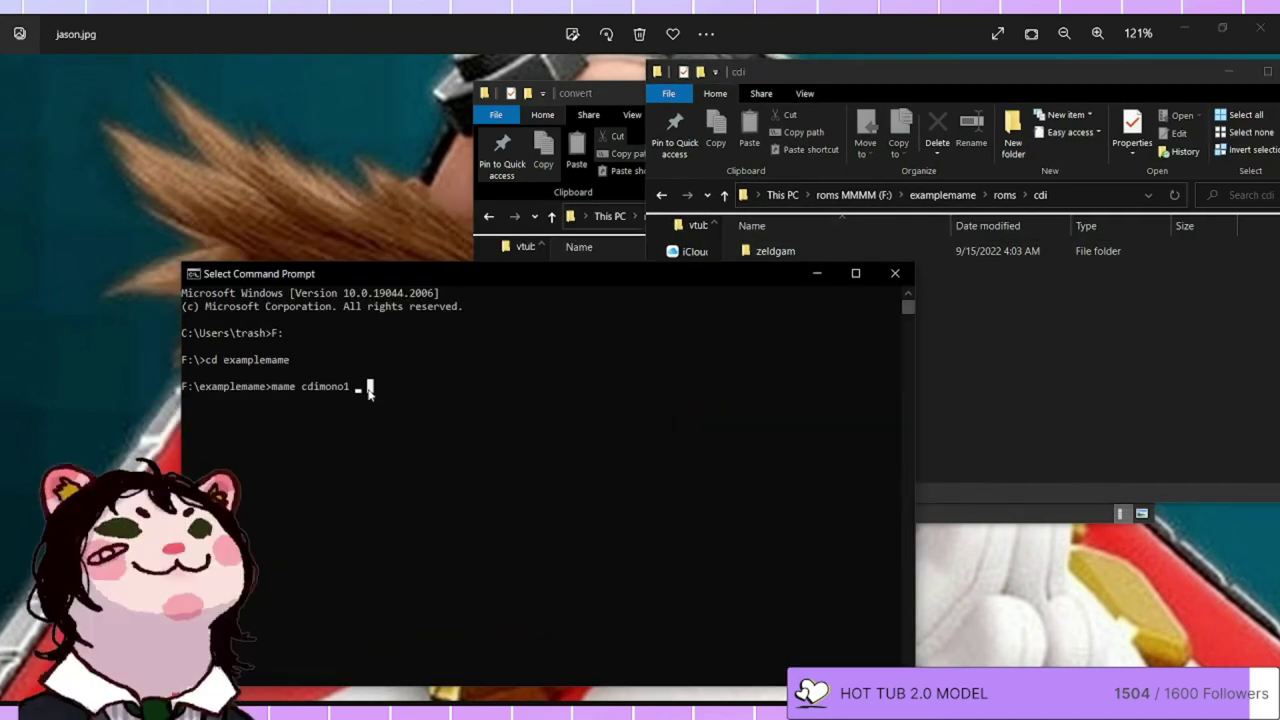
key("Escape")
type("ze")
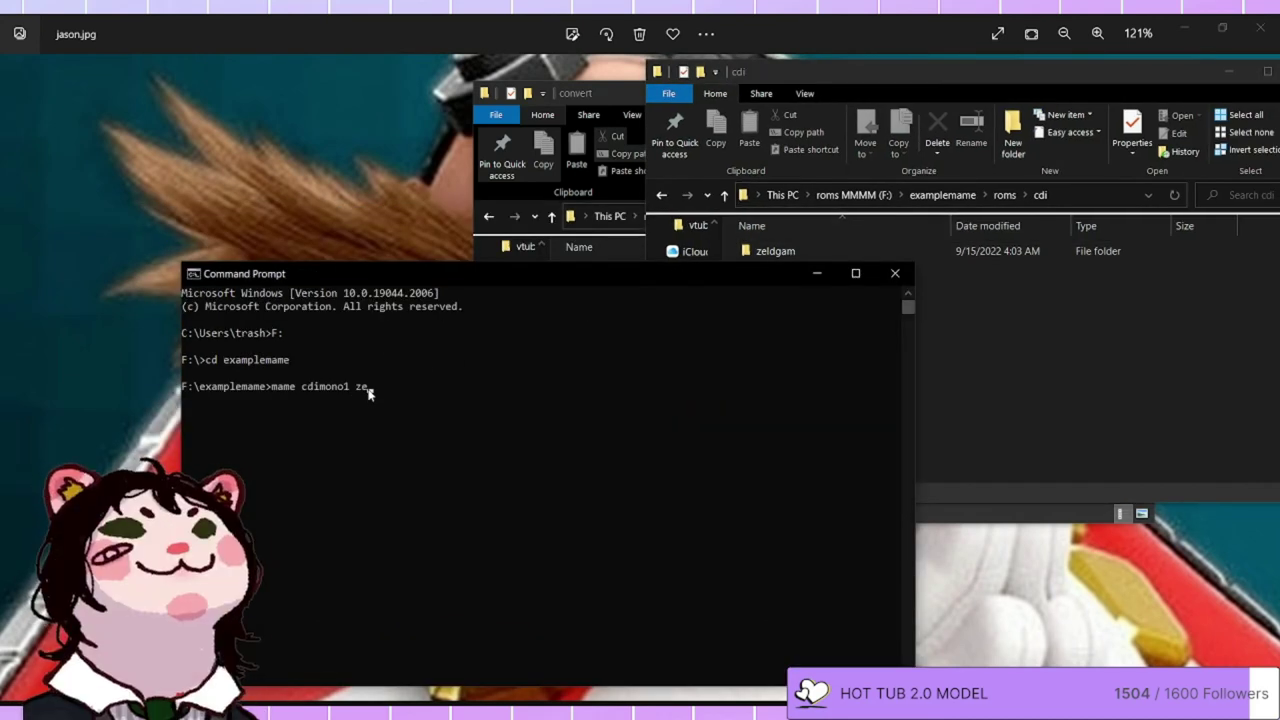
type("ldgam")
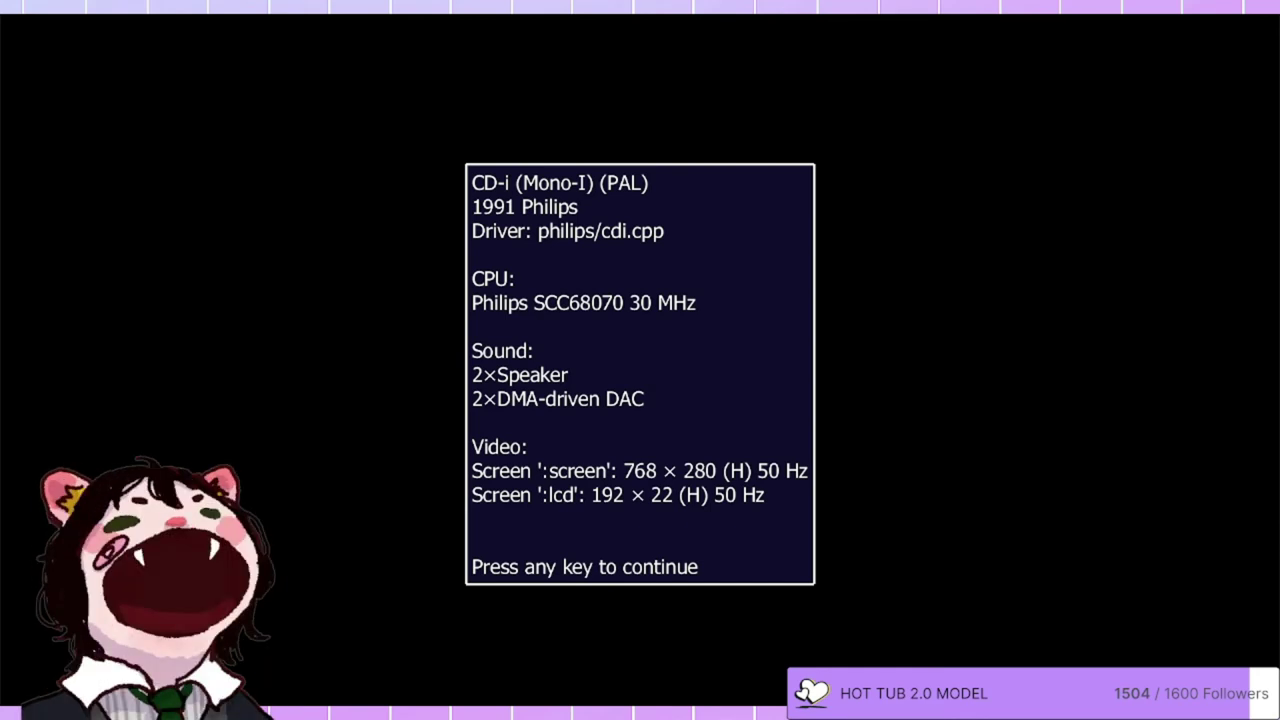
Continue past the CD-i (Mono-I) system information screen and start the disc with Play CD-I.
key("Return")
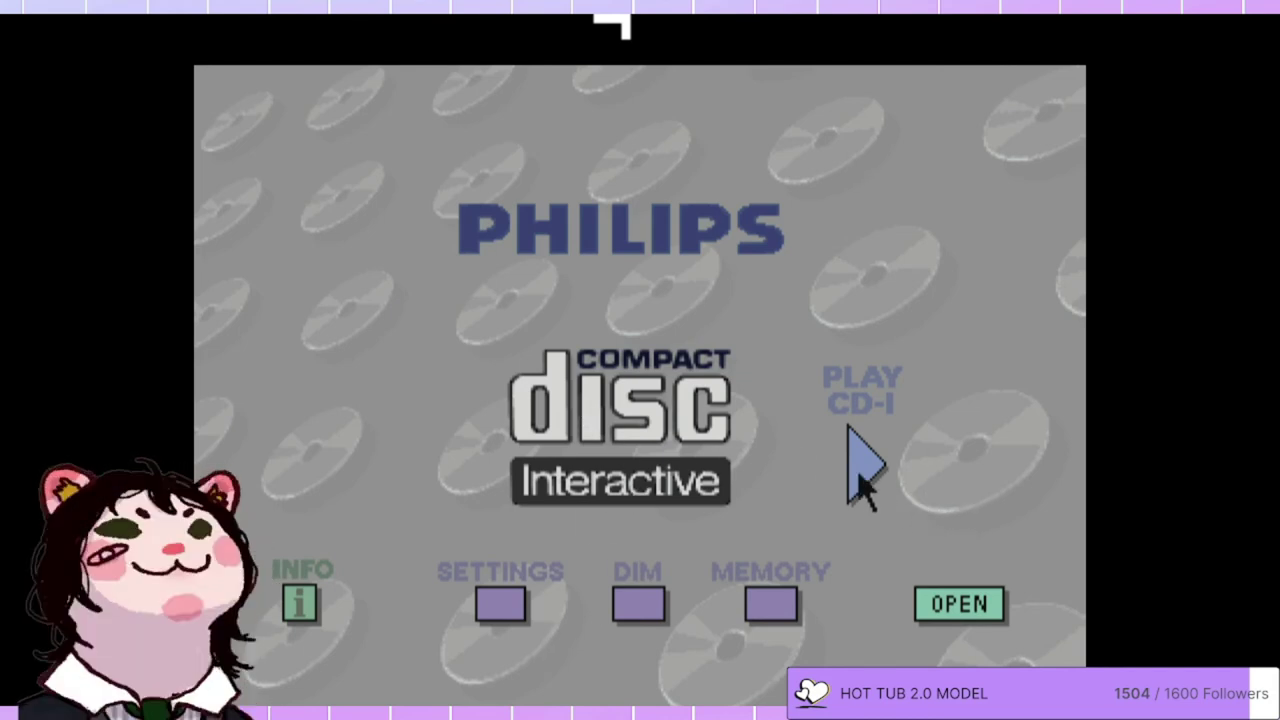
left_click(866, 505)
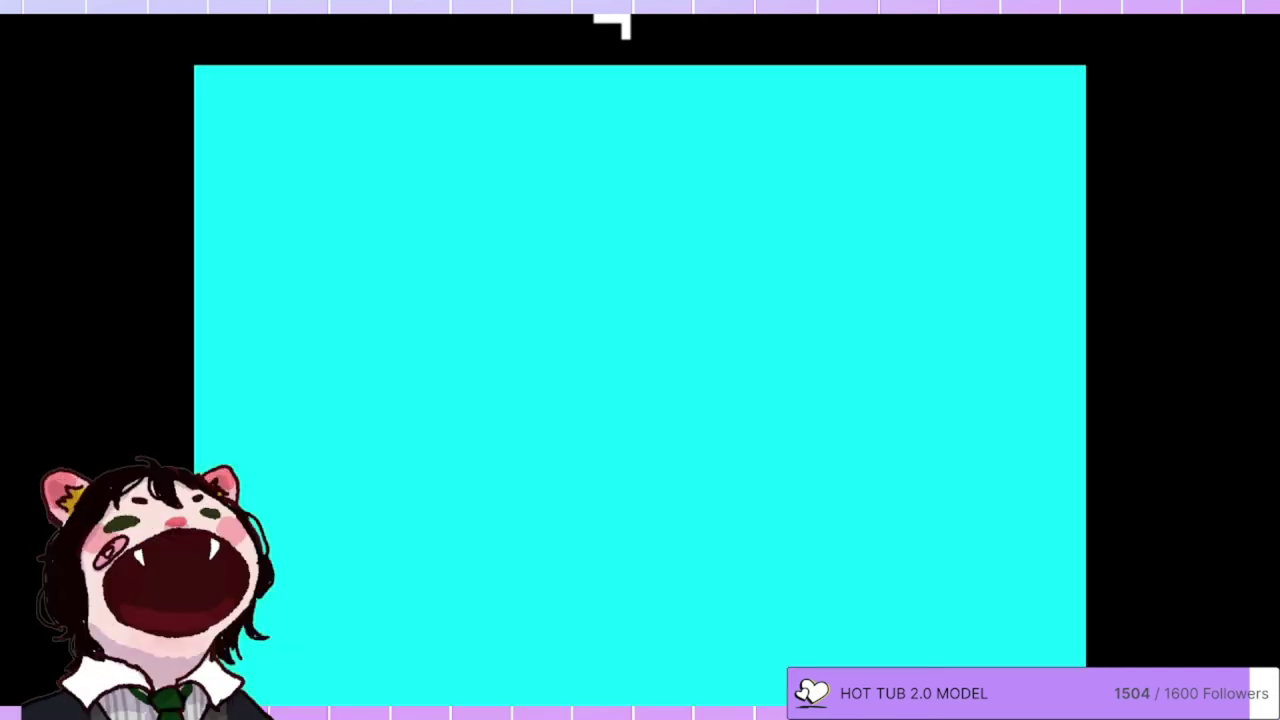